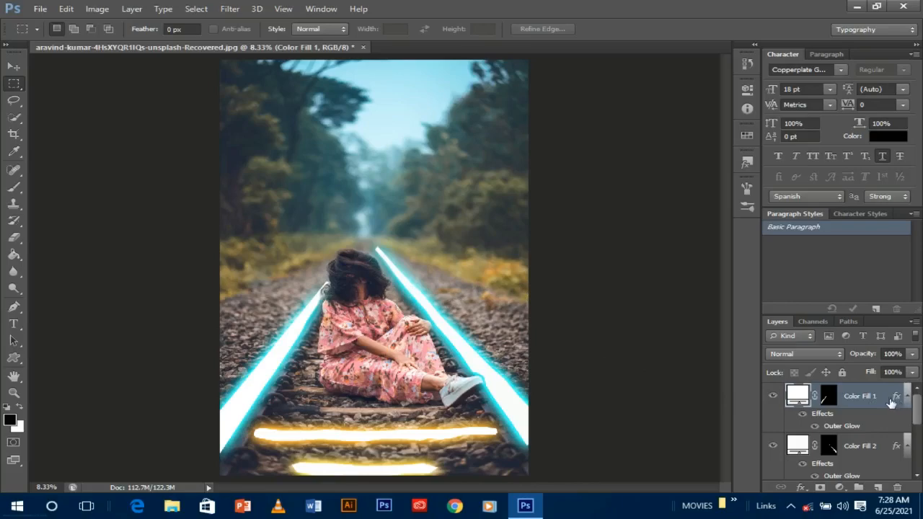
# Delete all the glowing Color Fill layers so that only the Background layer remains.
pyautogui.moveTo(914, 411)
pyautogui.mouseDown()
pyautogui.moveTo(916, 456)
pyautogui.moveTo(916, 400)
pyautogui.mouseUp()
pyautogui.hotkey('ctrl', '-')
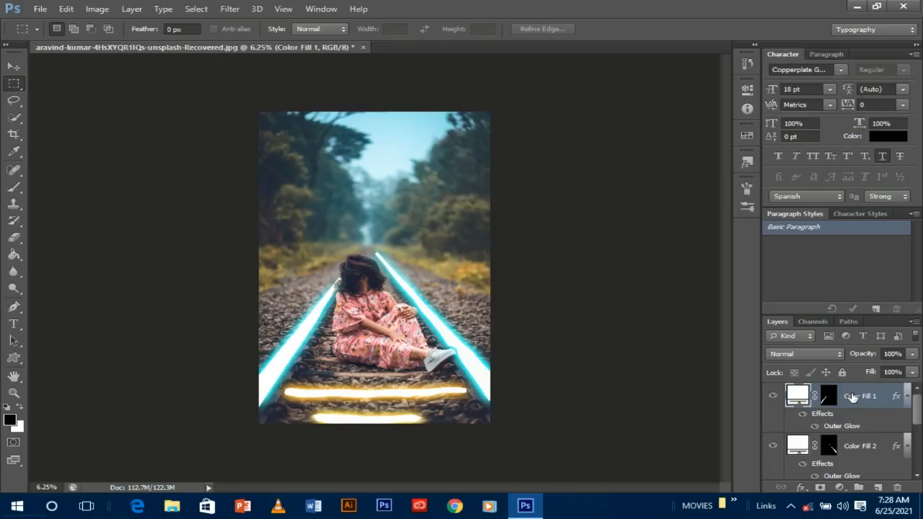
pyautogui.press('Delete')
pyautogui.press('Delete')
pyautogui.press('Delete')
pyautogui.press('Delete')
pyautogui.press('Delete')
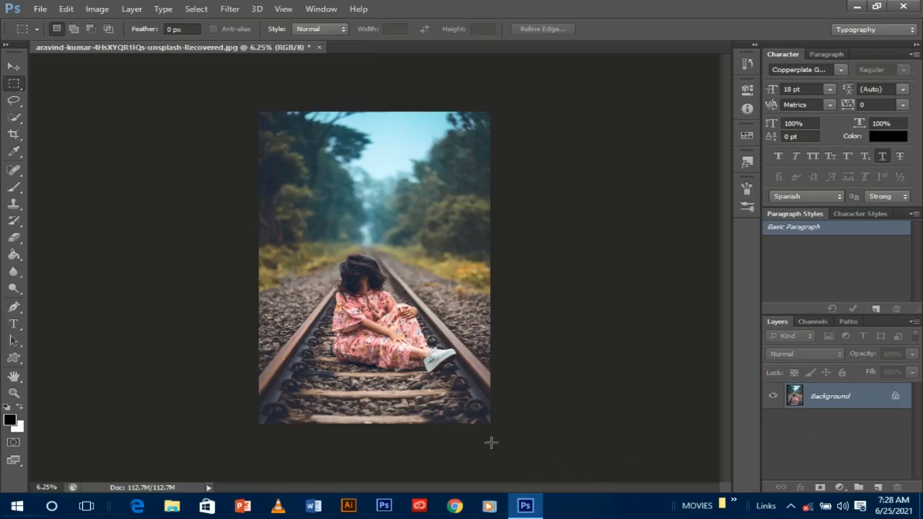
pyautogui.hotkey('ctrl', '+')
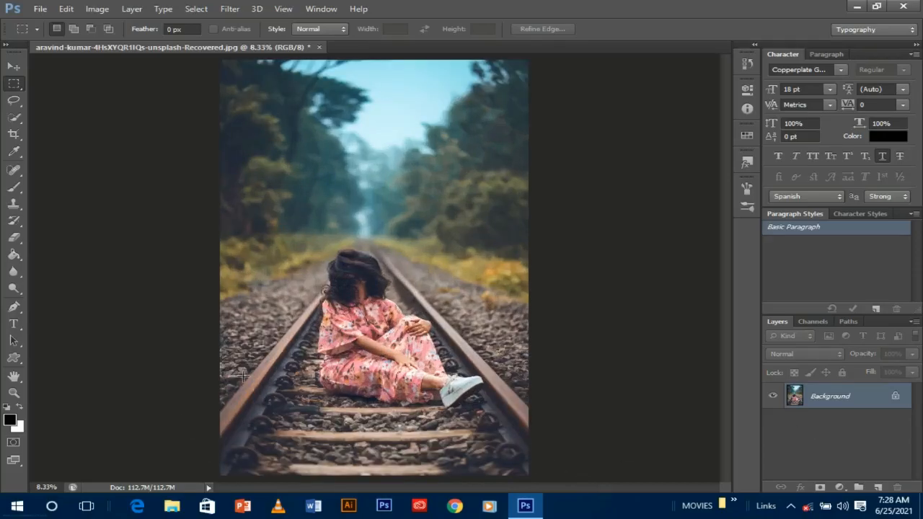
# Start a Pen tool path along the left rail's outer edge, from the photo's edge up to the woman's hair.
pyautogui.click(15, 308)
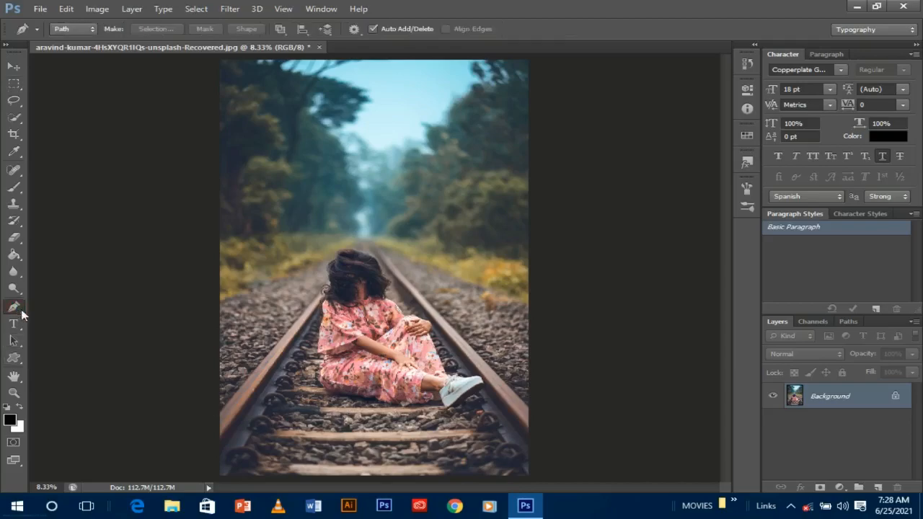
pyautogui.click(216, 415)
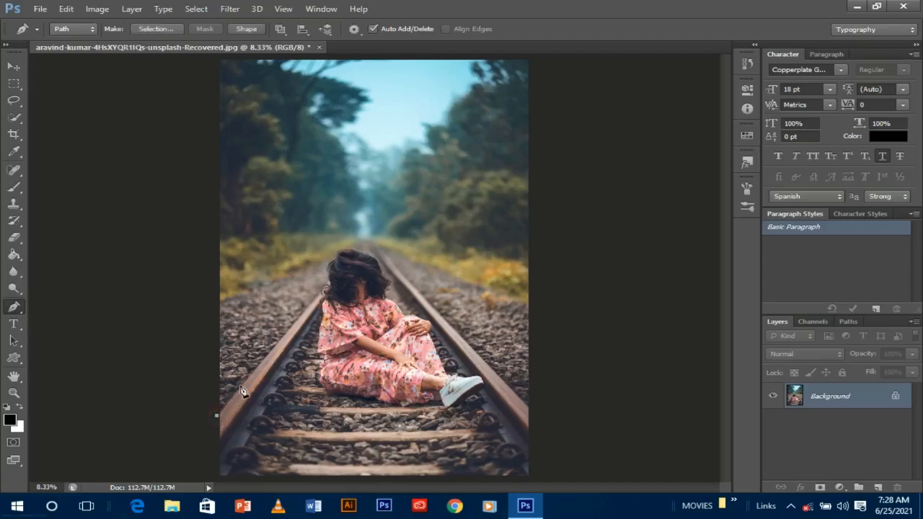
pyautogui.click(243, 385)
pyautogui.click(266, 354)
pyautogui.click(297, 317)
pyautogui.hotkey('ctrl', '+')
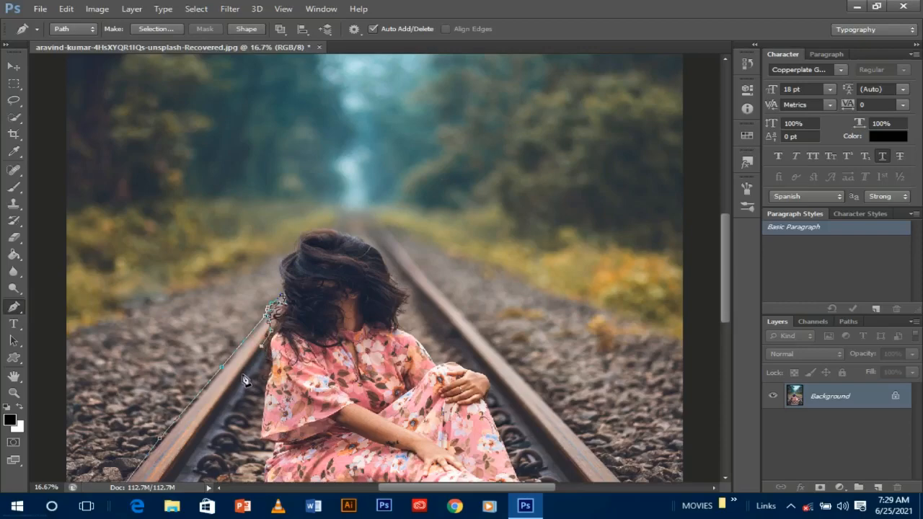
# Continue the path down the left rail's inner edge and close it just outside the photo's edge.
pyautogui.click(243, 375)
pyautogui.click(231, 386)
pyautogui.click(220, 401)
pyautogui.click(201, 431)
pyautogui.click(189, 448)
pyautogui.hotkey('ctrl', '-')
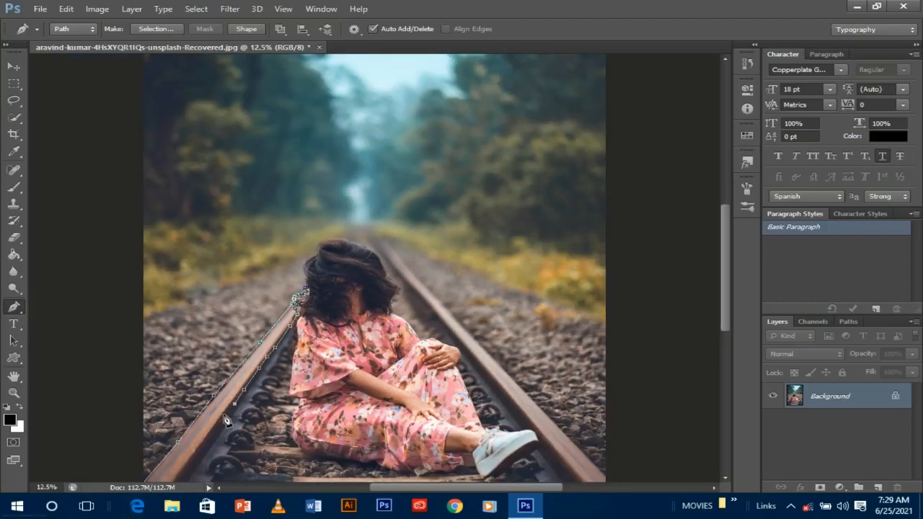
pyautogui.click(214, 435)
pyautogui.click(191, 462)
pyautogui.hotkey('ctrl', '-')
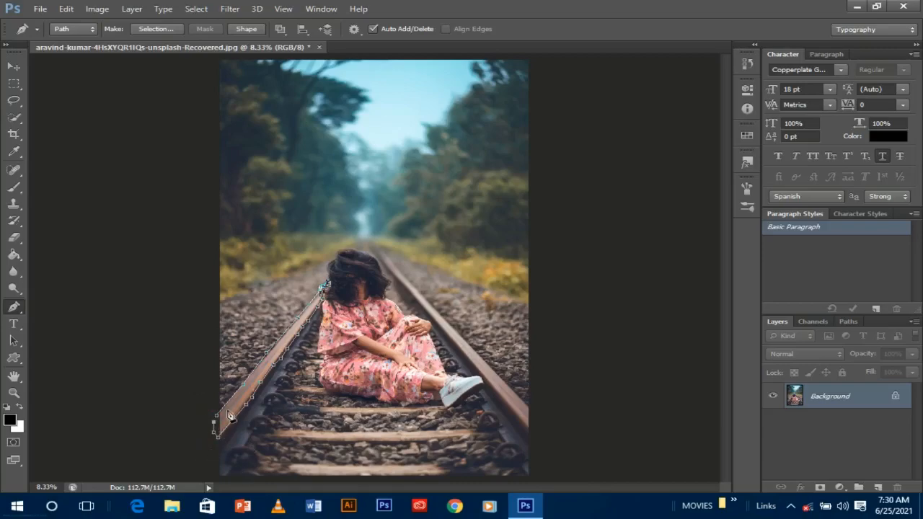
# Convert the left rail's path into a new anti-aliased selection with a feather radius of 0 pixels.
pyautogui.rightClick(242, 406)
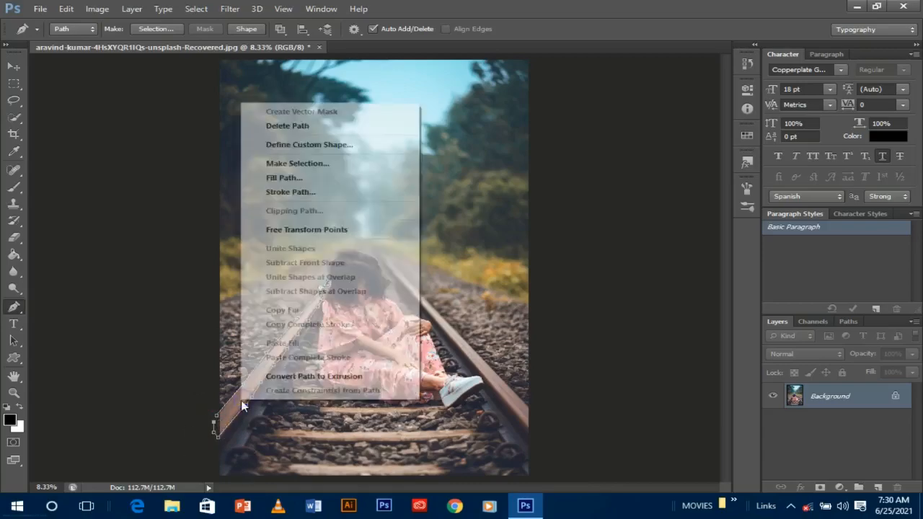
pyautogui.click(315, 164)
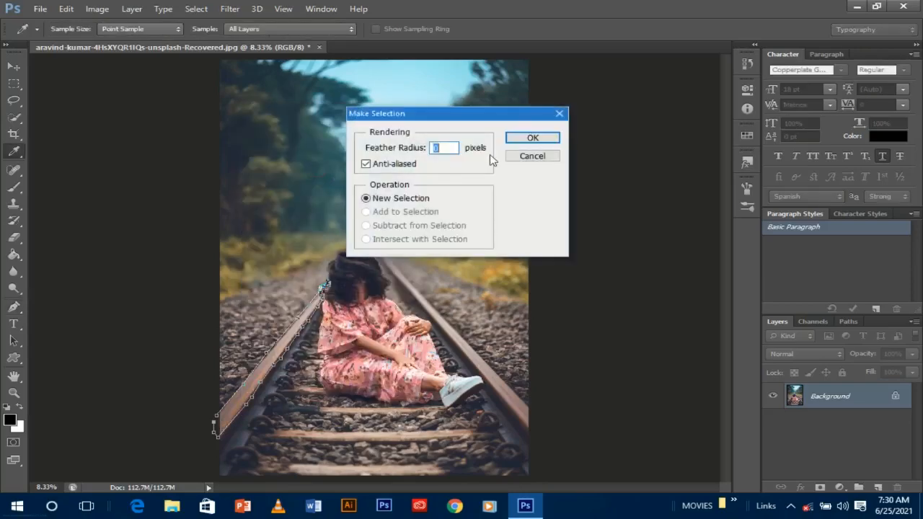
pyautogui.click(532, 139)
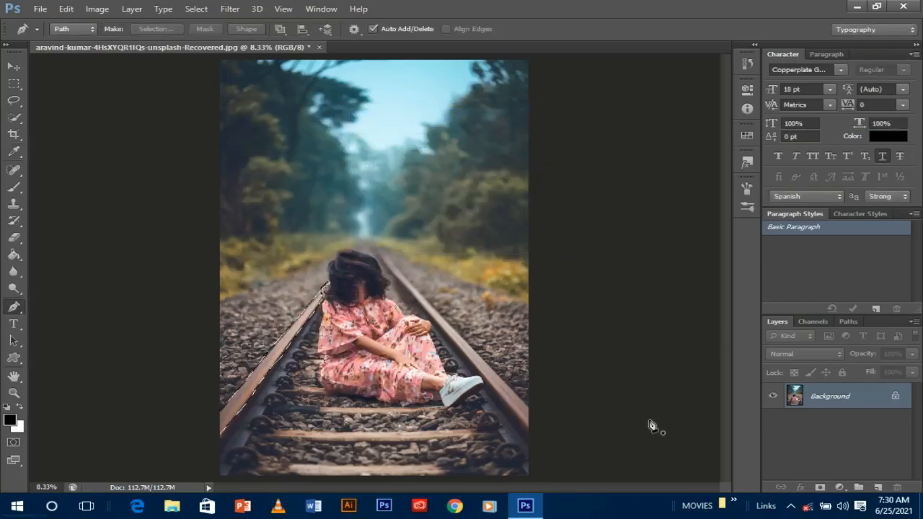
# Add a Solid Color fill layer over the selected left rail in near-white, fafbff.
pyautogui.click(841, 489)
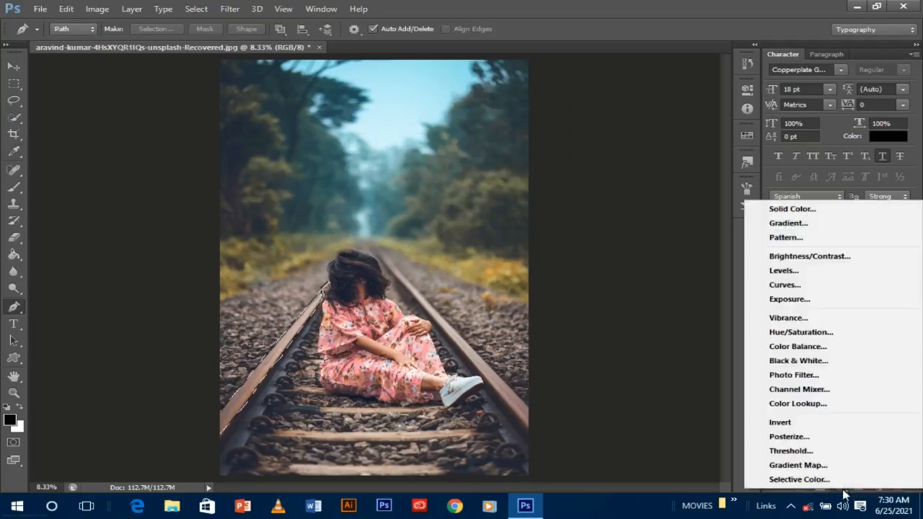
pyautogui.click(786, 209)
pyautogui.moveTo(526, 170); pyautogui.dragTo(476, 152)
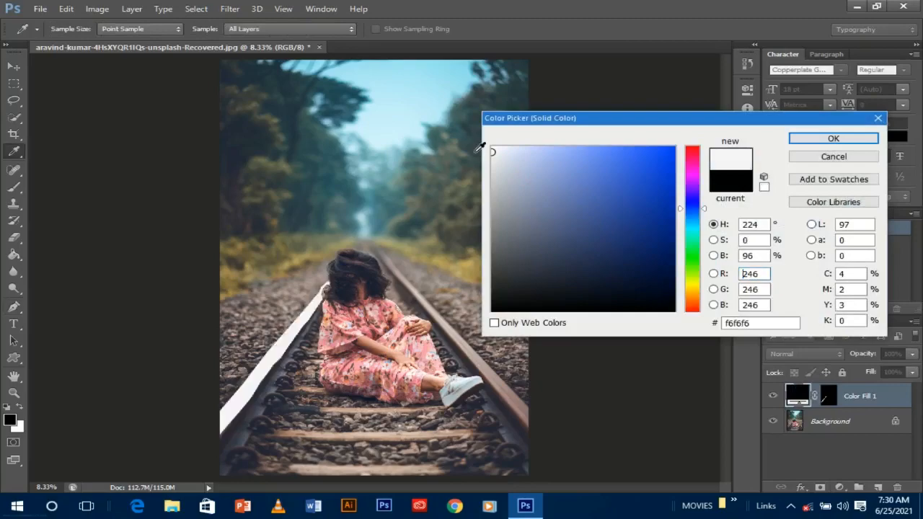
pyautogui.click(495, 147)
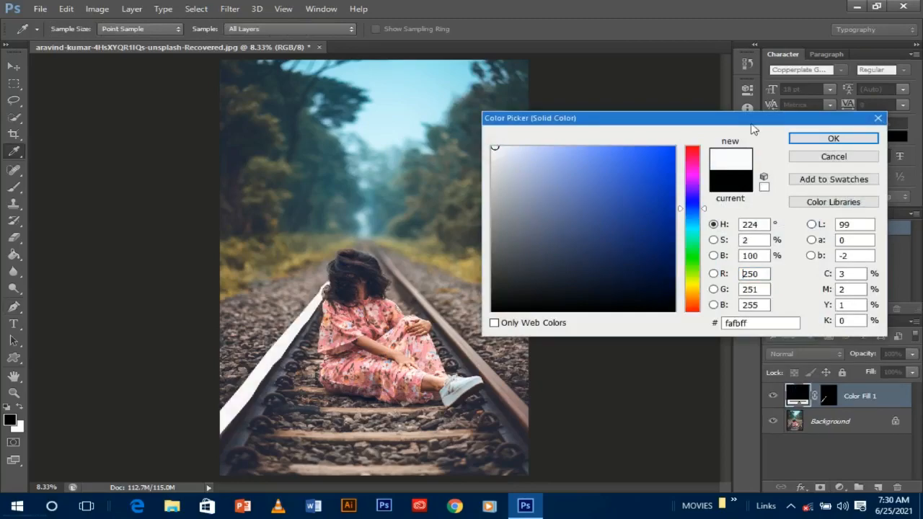
pyautogui.click(800, 141)
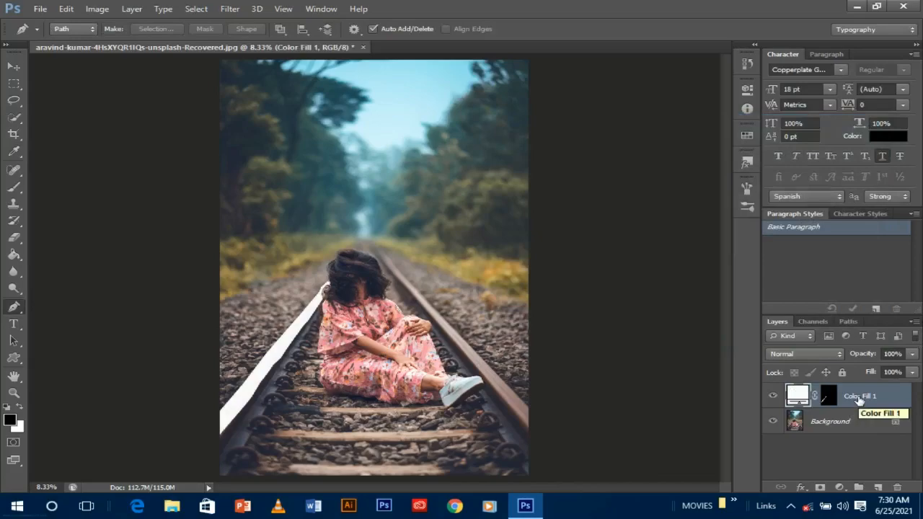
# Add an Outer Glow to the Color Fill 1 layer with size 193 px, range 45% and opacity 98%.
pyautogui.rightClick(860, 399)
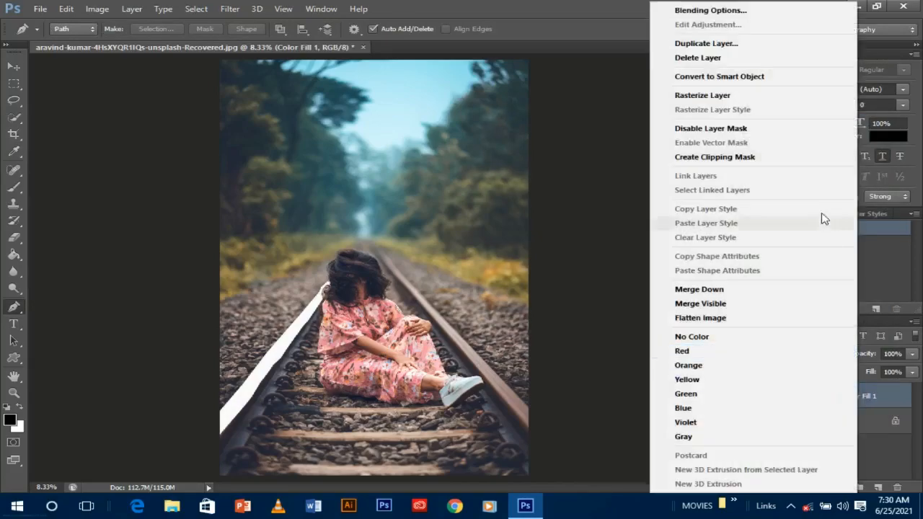
pyautogui.click(746, 15)
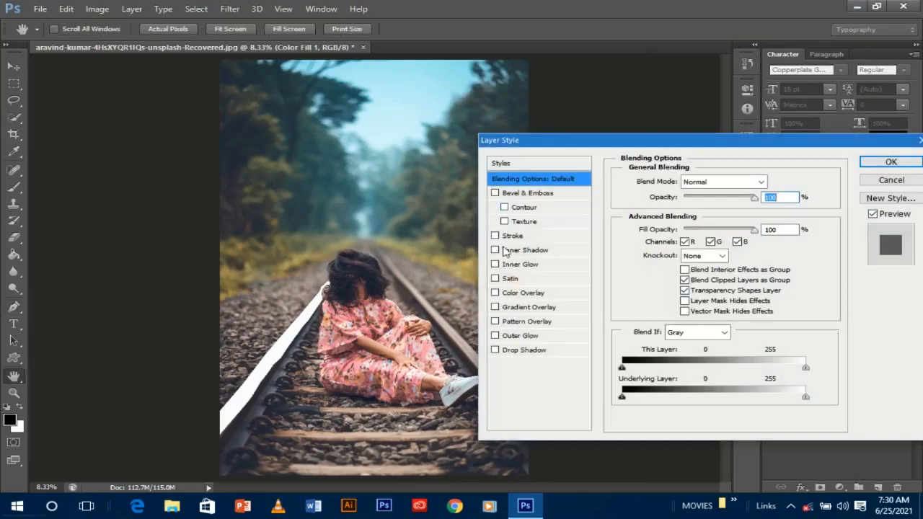
pyautogui.click(496, 337)
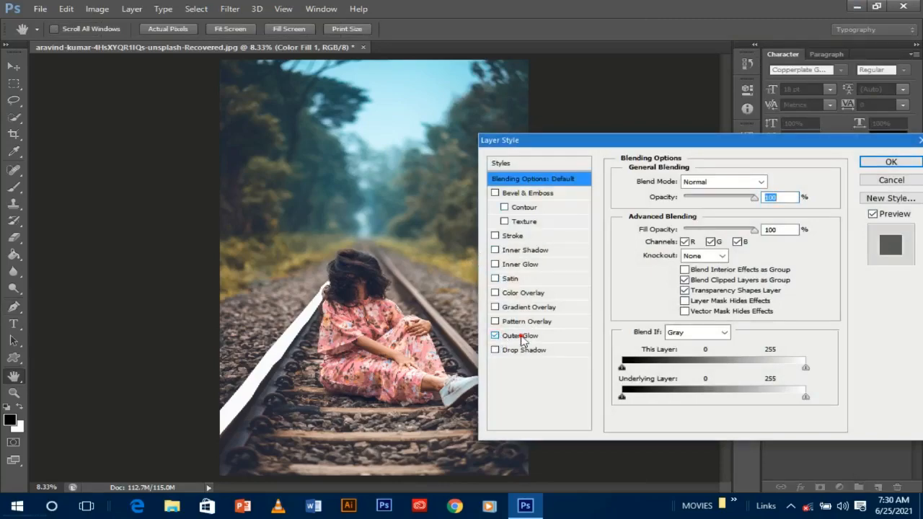
pyautogui.click(522, 336)
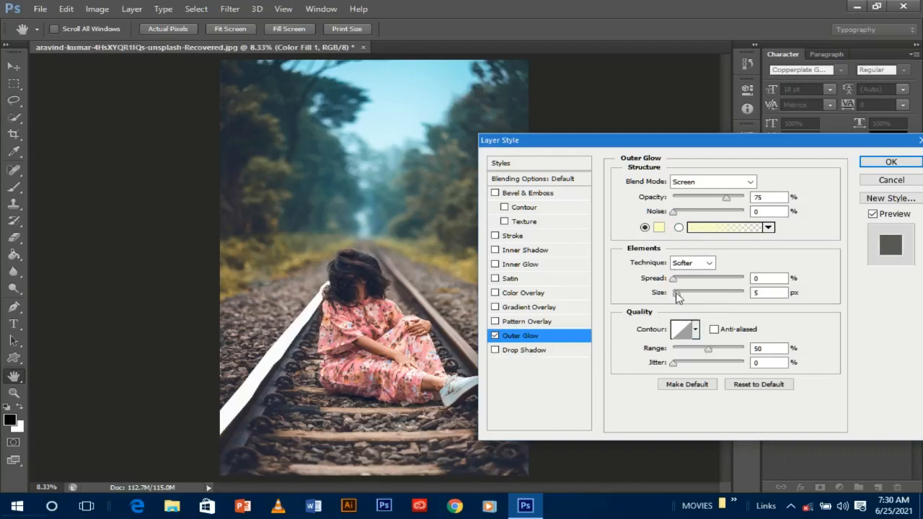
pyautogui.moveTo(675, 292); pyautogui.dragTo(729, 295)
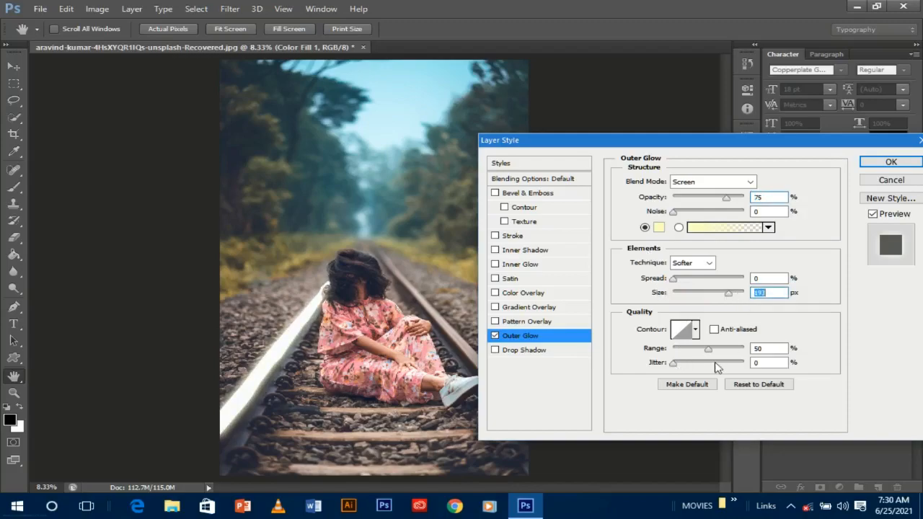
pyautogui.moveTo(708, 349); pyautogui.dragTo(704, 353)
pyautogui.moveTo(726, 197); pyautogui.dragTo(743, 201)
# Set the outer glow's color to bright cyan, 00fff6.
pyautogui.click(658, 228)
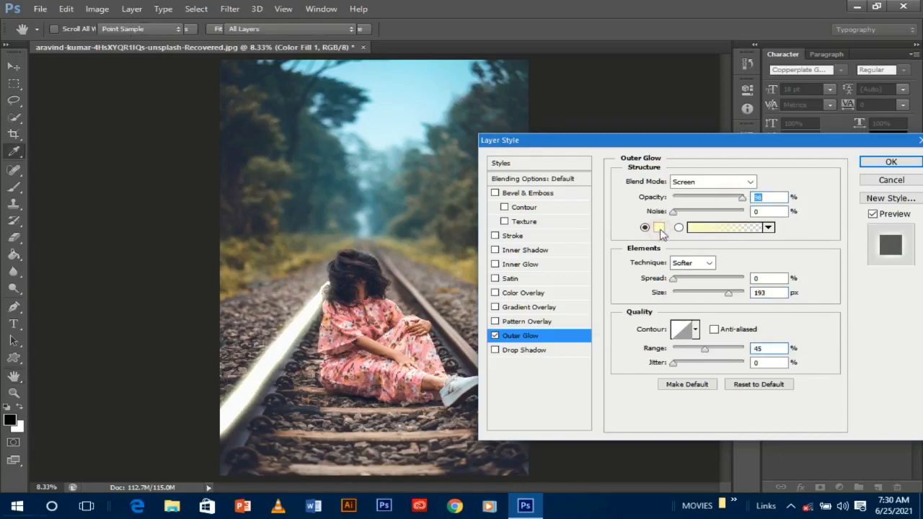
pyautogui.click(693, 231)
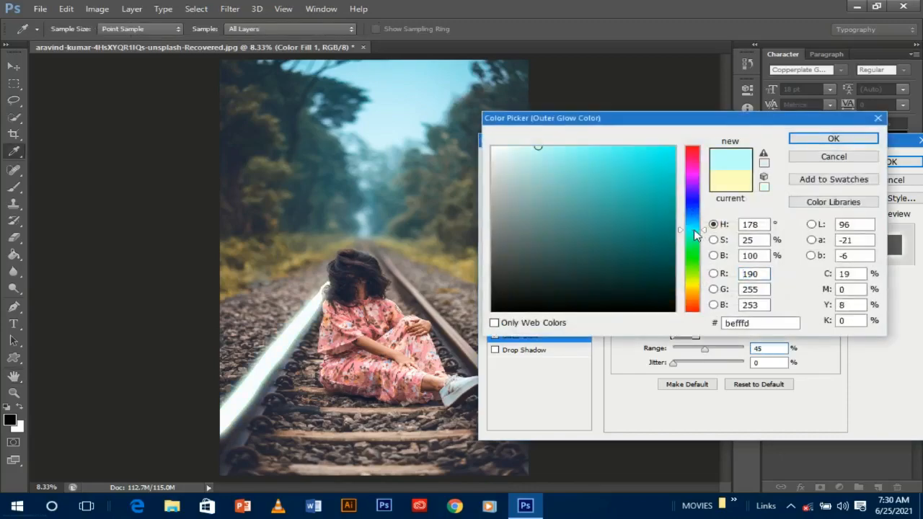
pyautogui.moveTo(664, 159); pyautogui.dragTo(675, 147)
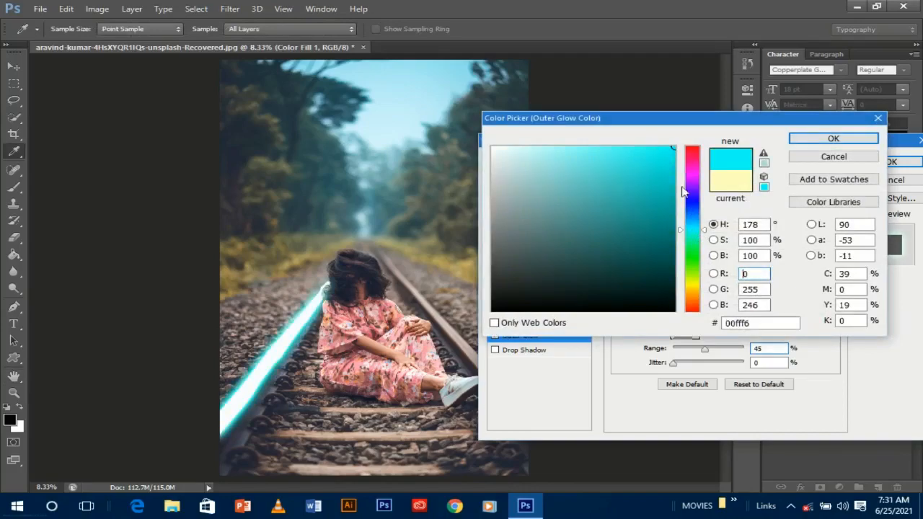
pyautogui.click(825, 138)
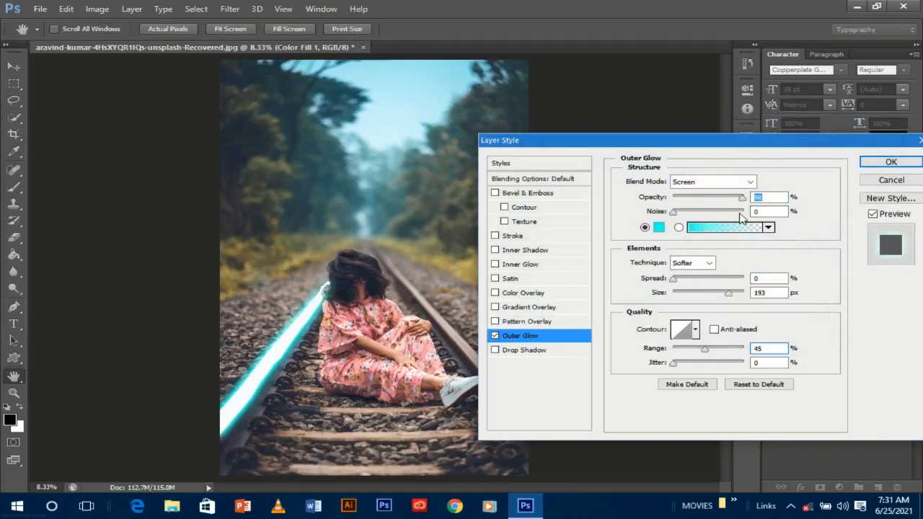
# Set the outer glow's noise to 9%, size to 223 px and range to 37%, and apply the layer style.
pyautogui.moveTo(673, 214); pyautogui.dragTo(678, 214)
pyautogui.moveTo(731, 299); pyautogui.dragTo(738, 297)
pyautogui.moveTo(705, 349); pyautogui.dragTo(699, 348)
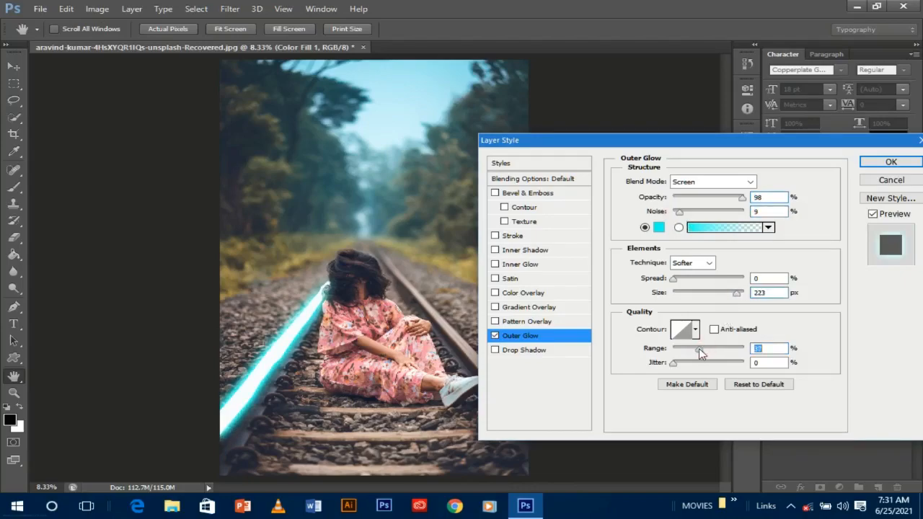
pyautogui.click(892, 162)
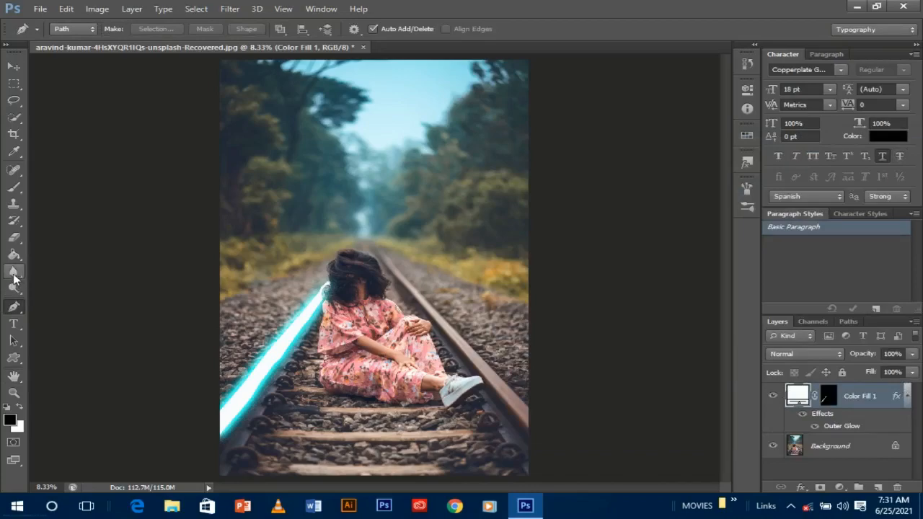
# Choose the Blur tool and target the layer mask of Color Fill 1, finishing with the Move tool.
pyautogui.click(14, 274)
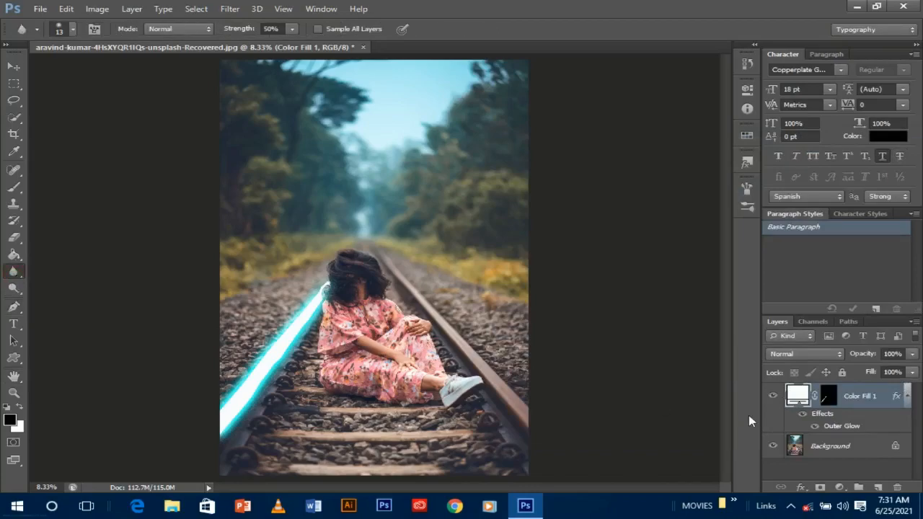
pyautogui.click(831, 396)
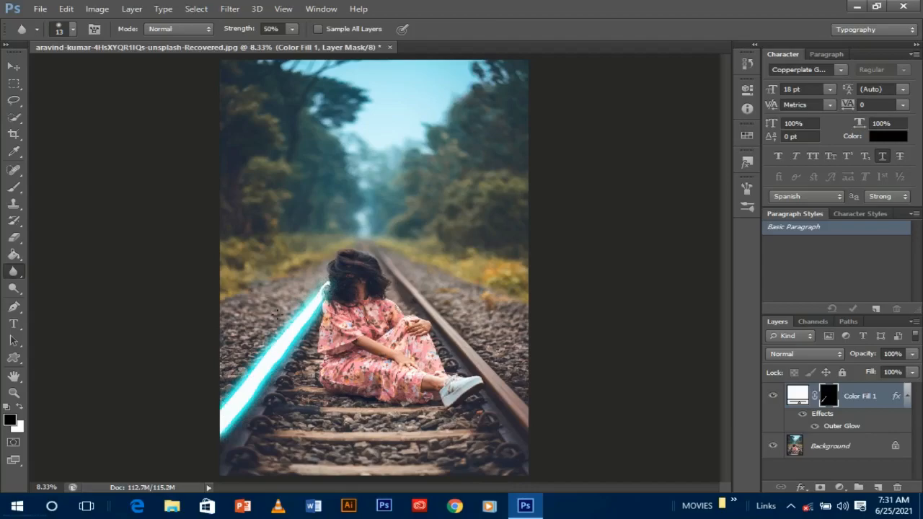
pyautogui.click(14, 66)
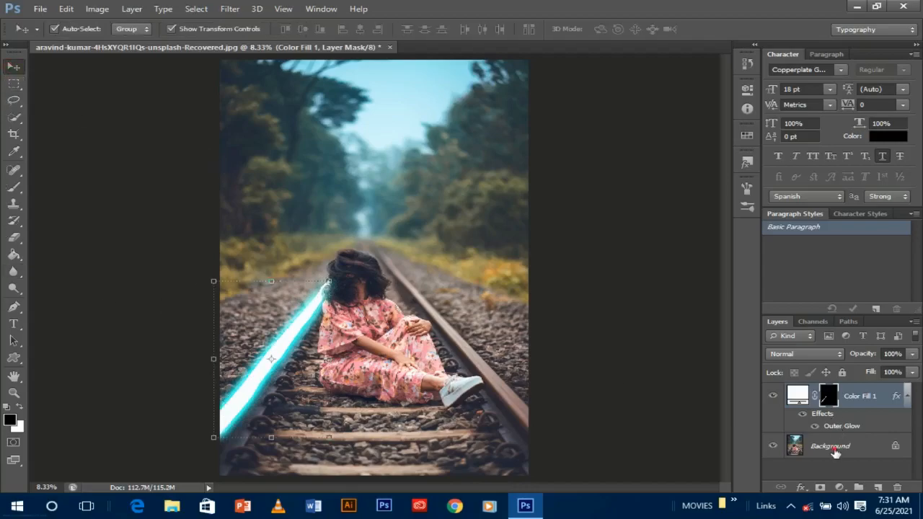
# On the Background layer, trace the whole right rail with a closed Pen tool path, going around the shoe.
pyautogui.click(835, 450)
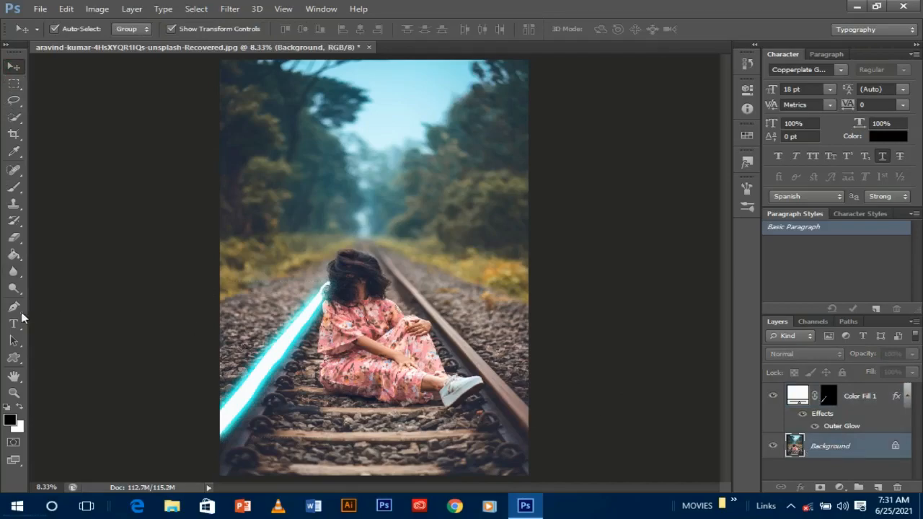
pyautogui.click(15, 308)
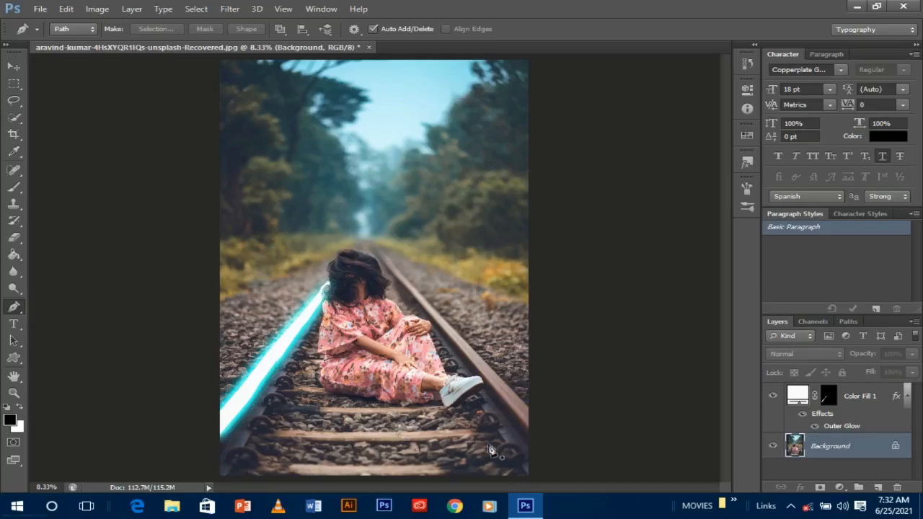
pyautogui.click(516, 417)
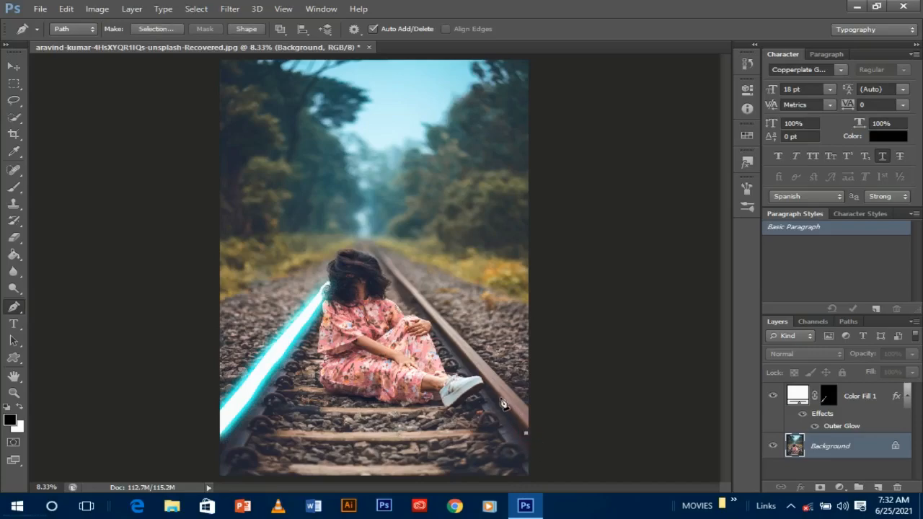
pyautogui.click(481, 381)
pyautogui.click(372, 242)
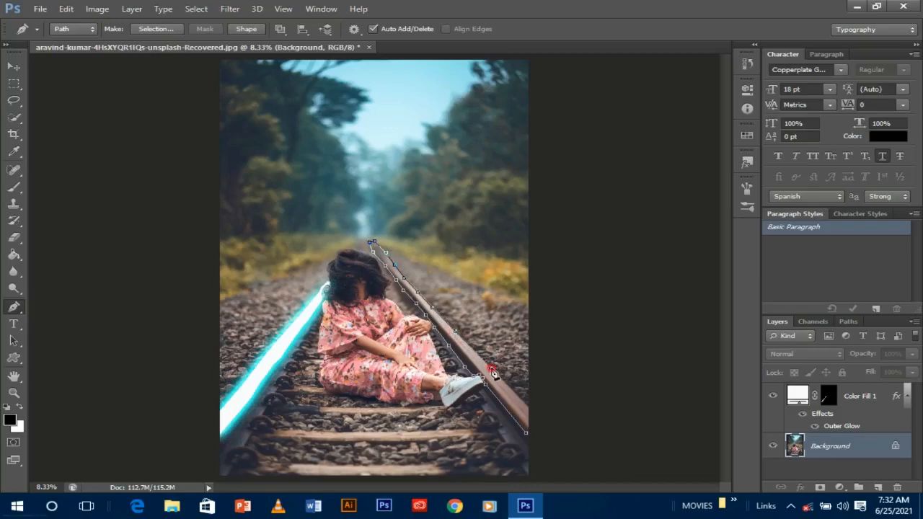
pyautogui.click(534, 417)
pyautogui.click(530, 434)
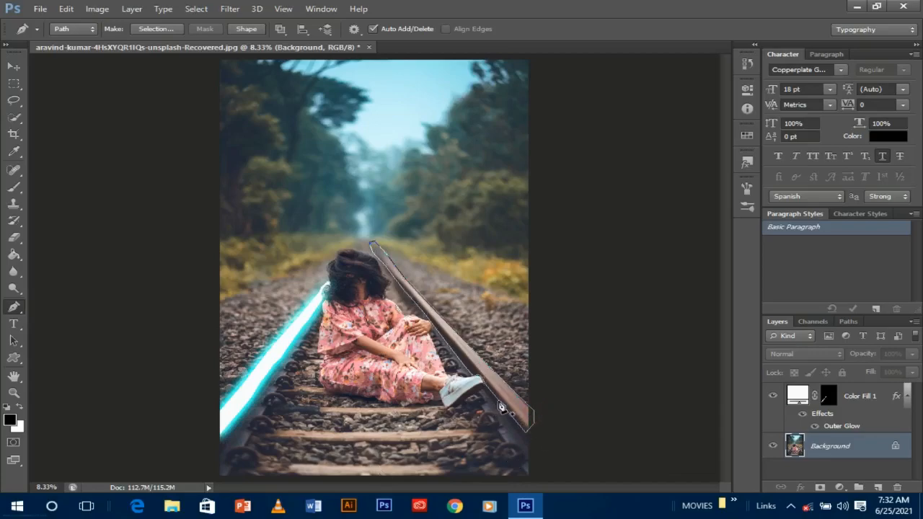
# Convert the right rail path to a selection and fill it with a white Solid Color fill layer.
pyautogui.rightClick(509, 407)
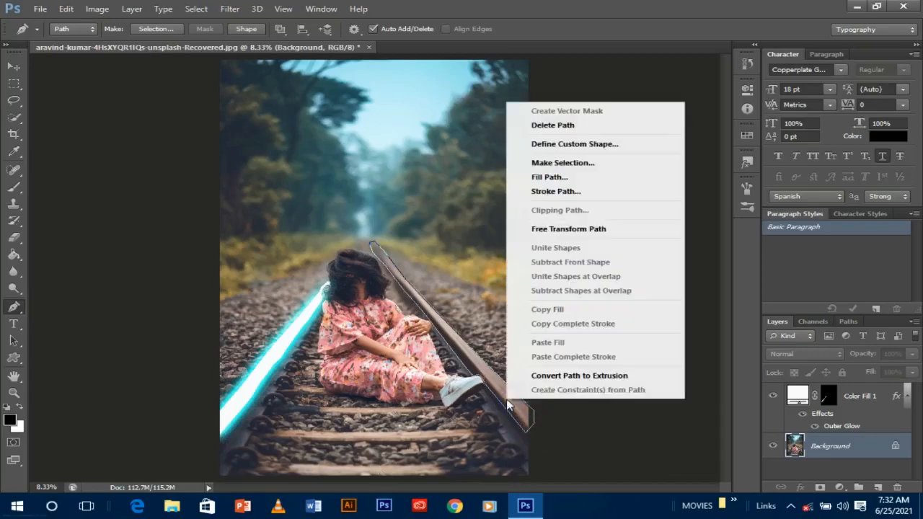
pyautogui.click(578, 164)
pyautogui.click(532, 138)
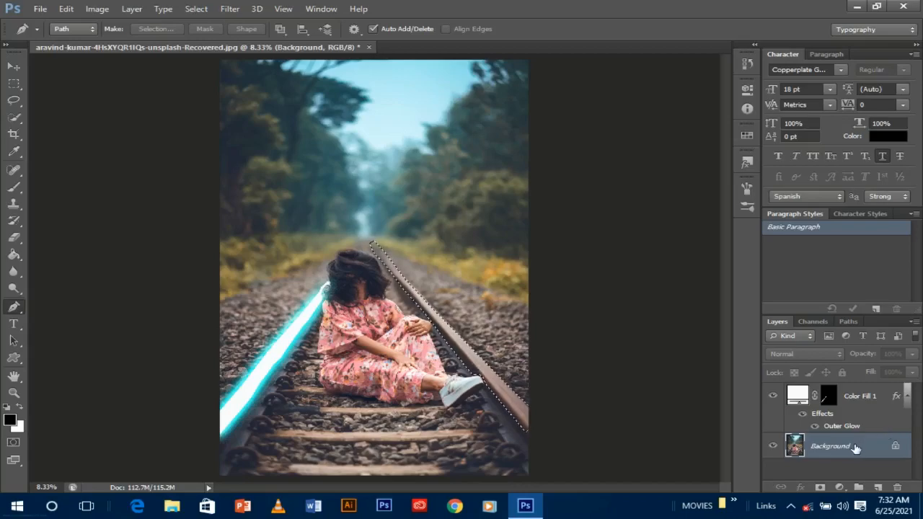
pyautogui.click(839, 488)
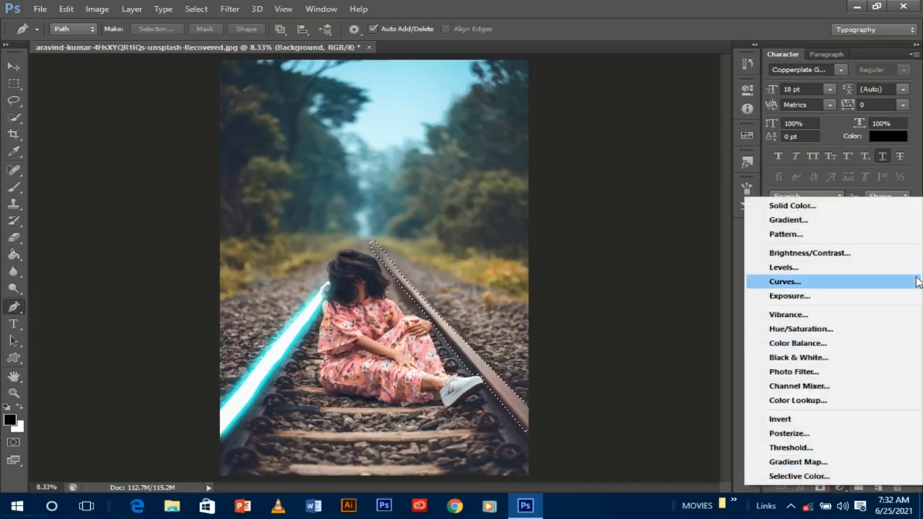
pyautogui.click(865, 216)
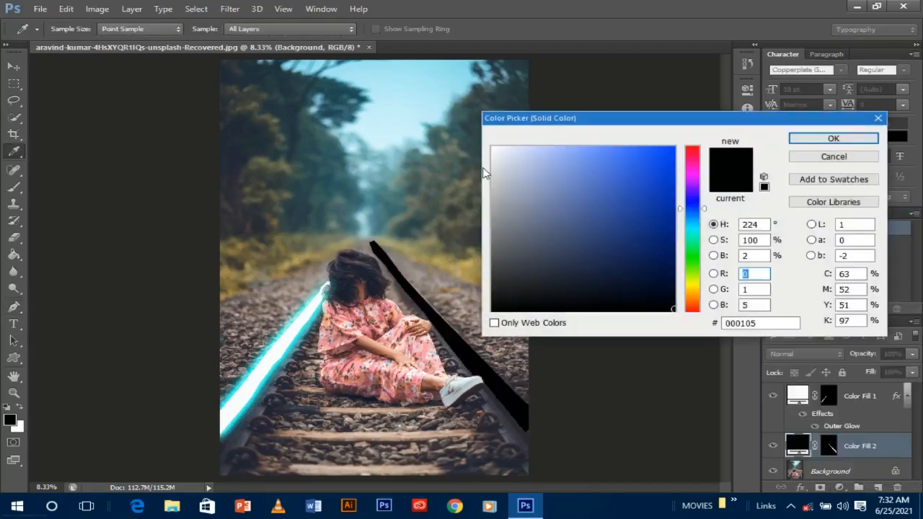
pyautogui.click(476, 127)
pyautogui.click(492, 147)
pyautogui.click(833, 138)
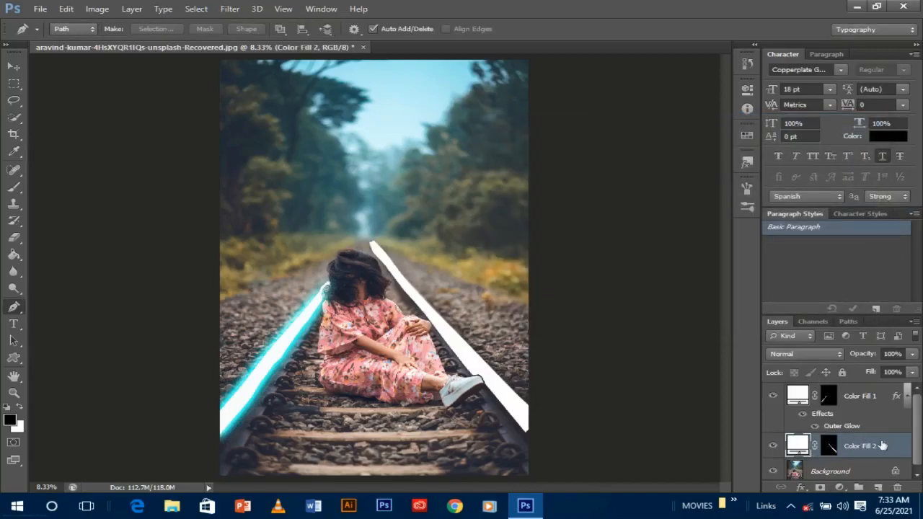
# Rename the Color Fill 1 layer as "left angle" and the Color Fill 2 layer as "right angle".
pyautogui.doubleClick(869, 397)
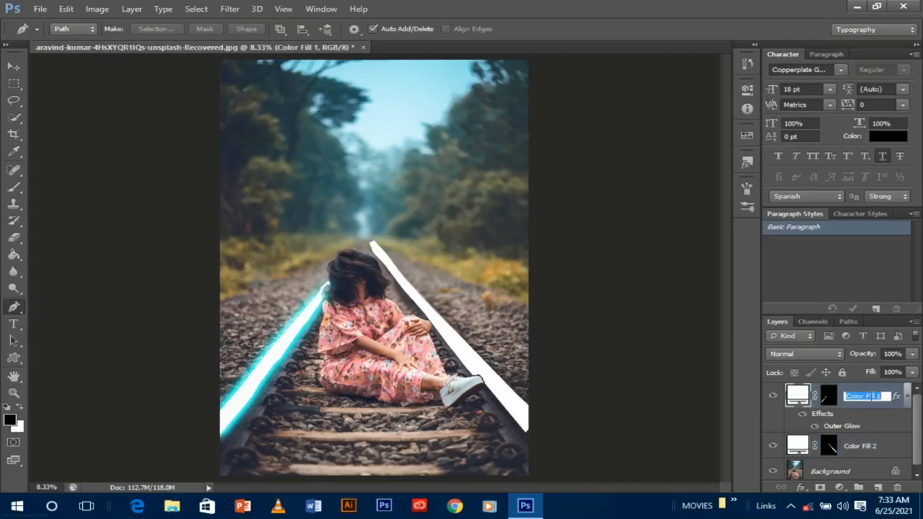
pyautogui.press('BackSpace')
pyautogui.press('Return')
pyautogui.doubleClick(868, 447)
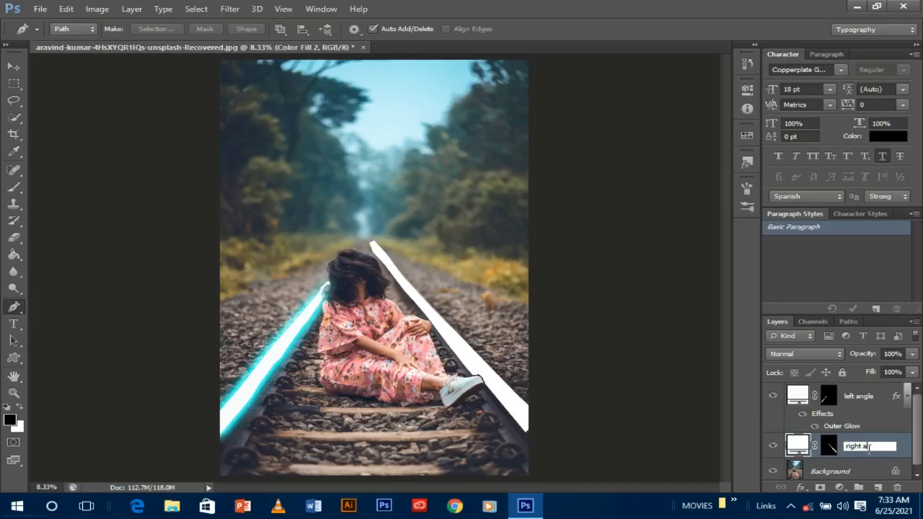
pyautogui.press('Return')
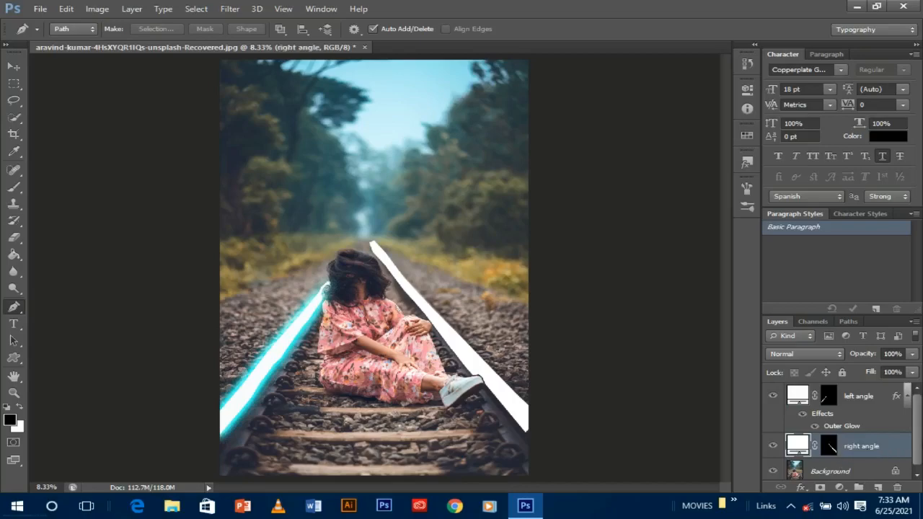
# Add an Outer Glow to the right angle layer with size 207 px, range 47% and opacity 100%.
pyautogui.rightClick(865, 450)
pyautogui.click(783, 9)
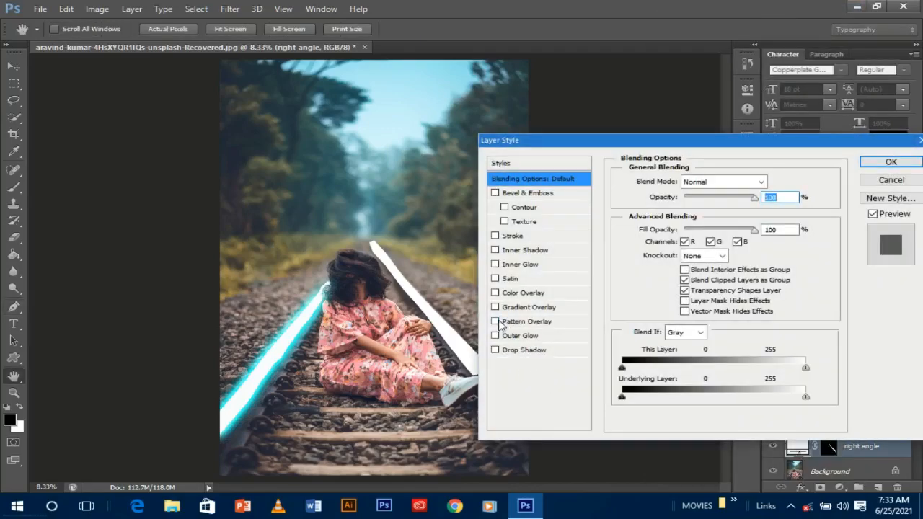
pyautogui.click(494, 335)
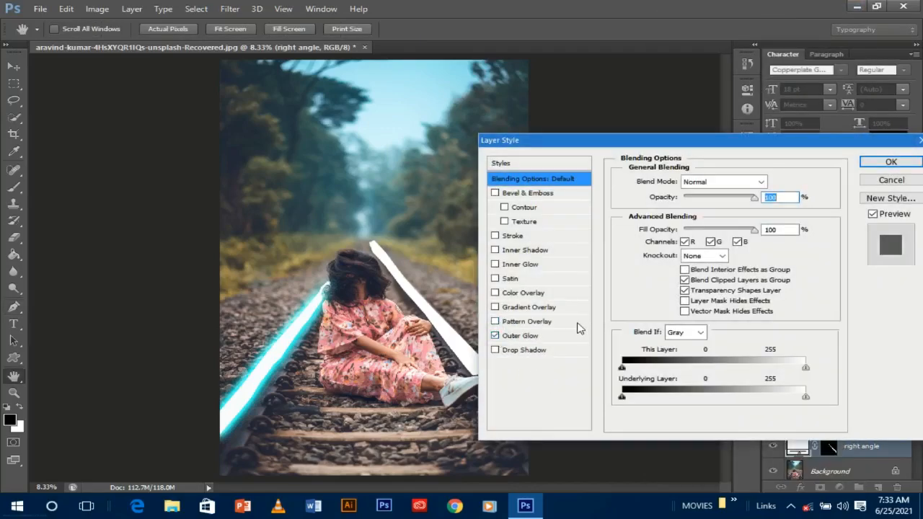
pyautogui.click(554, 336)
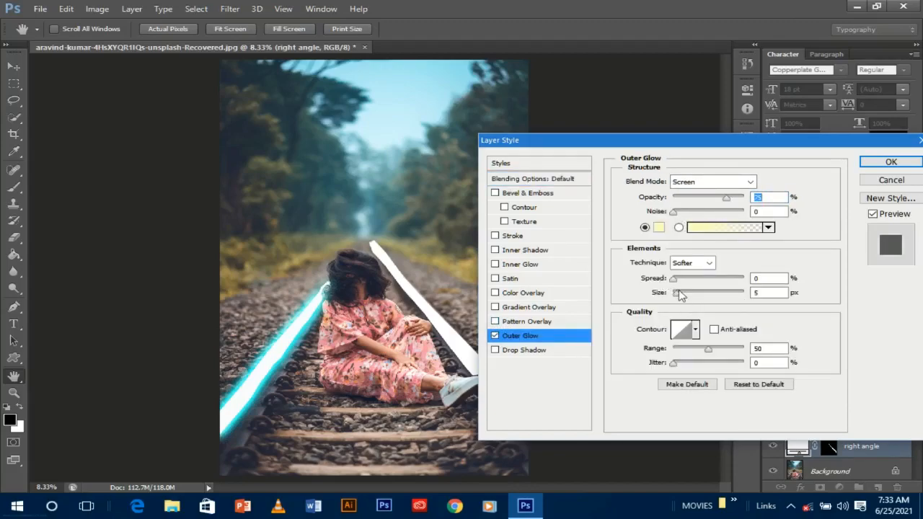
pyautogui.moveTo(679, 292); pyautogui.dragTo(731, 294)
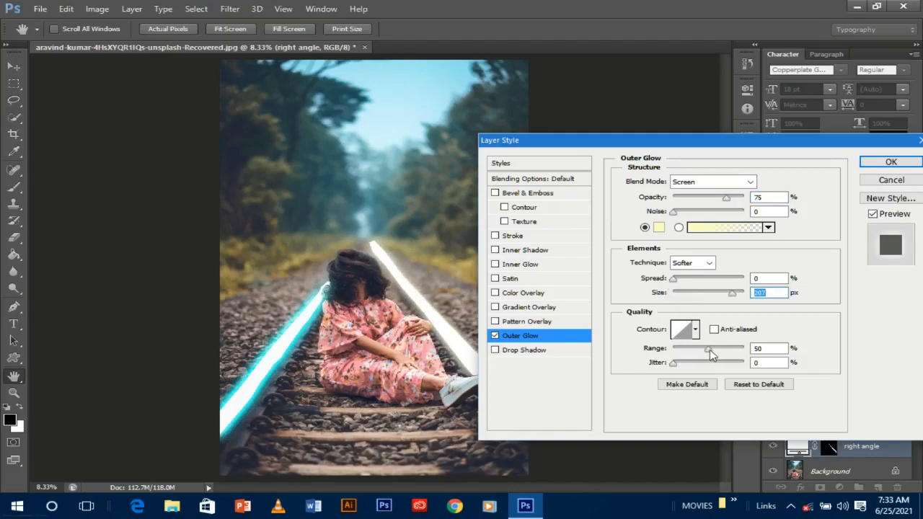
pyautogui.moveTo(710, 353); pyautogui.dragTo(706, 352)
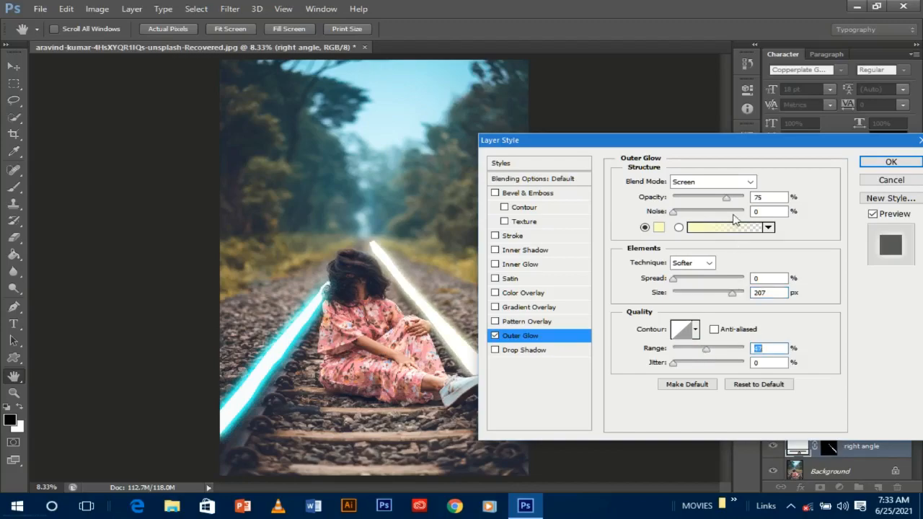
pyautogui.moveTo(727, 197); pyautogui.dragTo(743, 197)
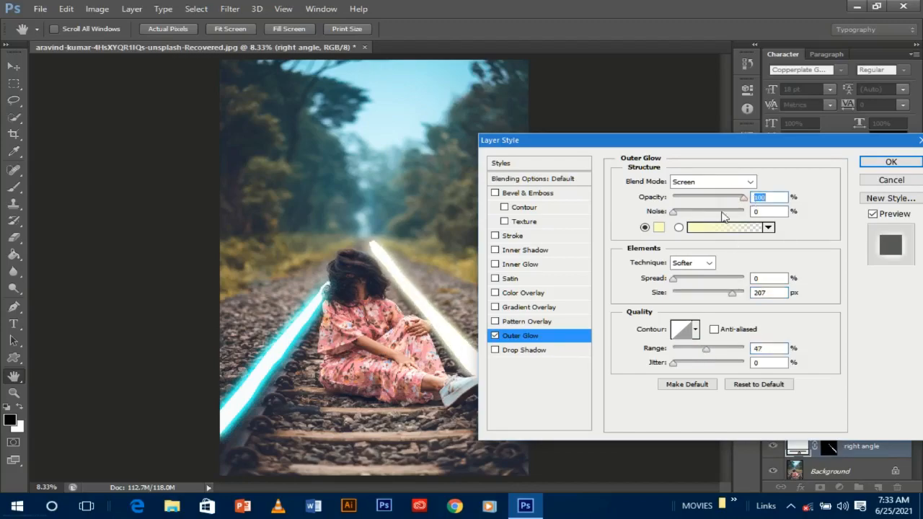
# Set the outer glow's color to bright cyan, 00fffc, and apply the layer style.
pyautogui.click(659, 229)
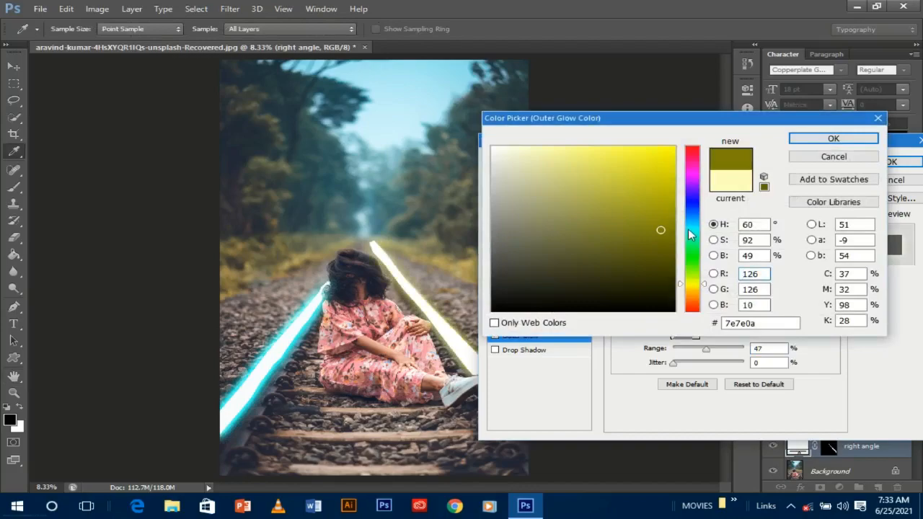
pyautogui.click(688, 230)
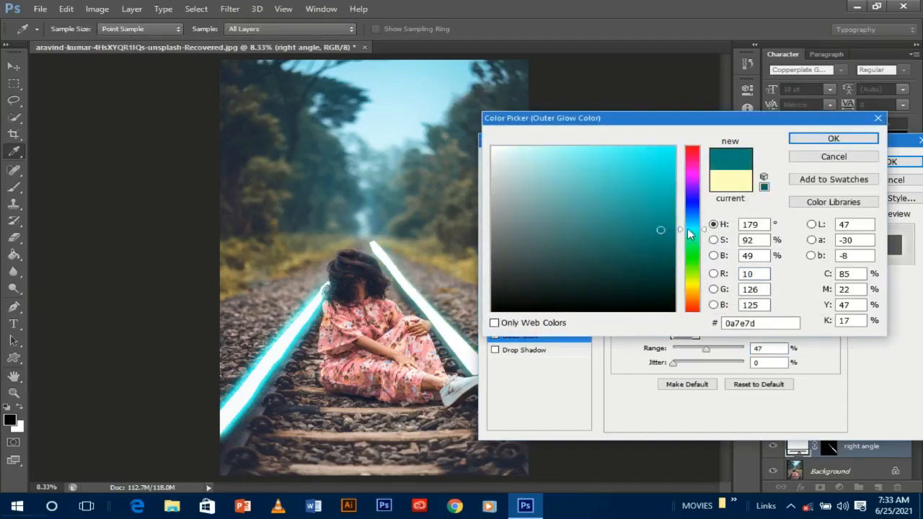
pyautogui.moveTo(649, 154); pyautogui.dragTo(685, 127)
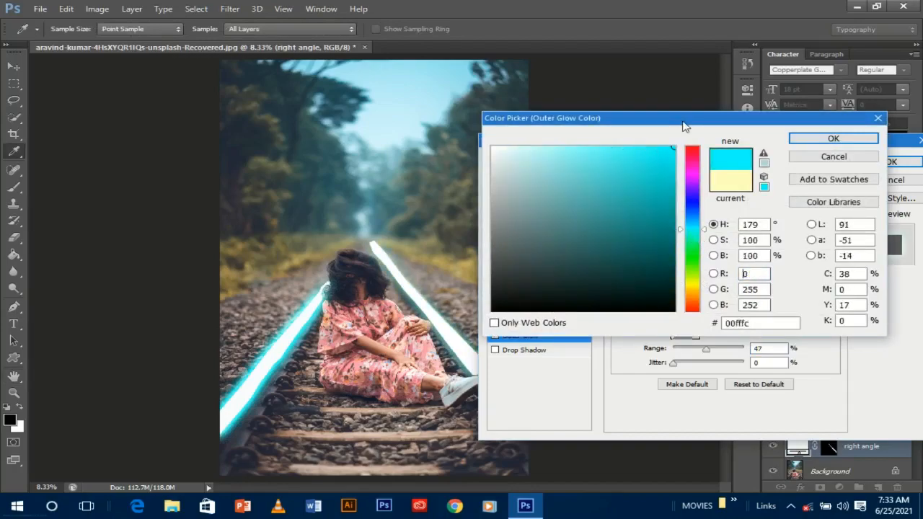
pyautogui.click(835, 139)
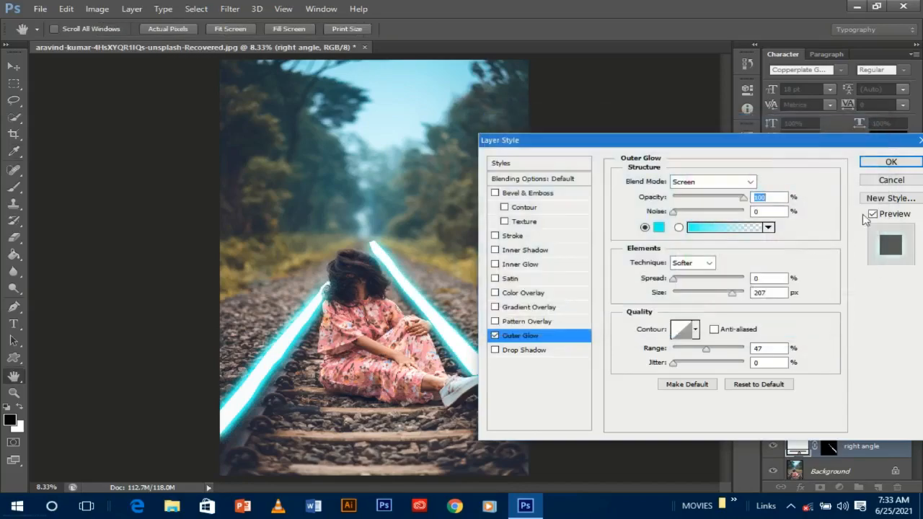
pyautogui.click(890, 162)
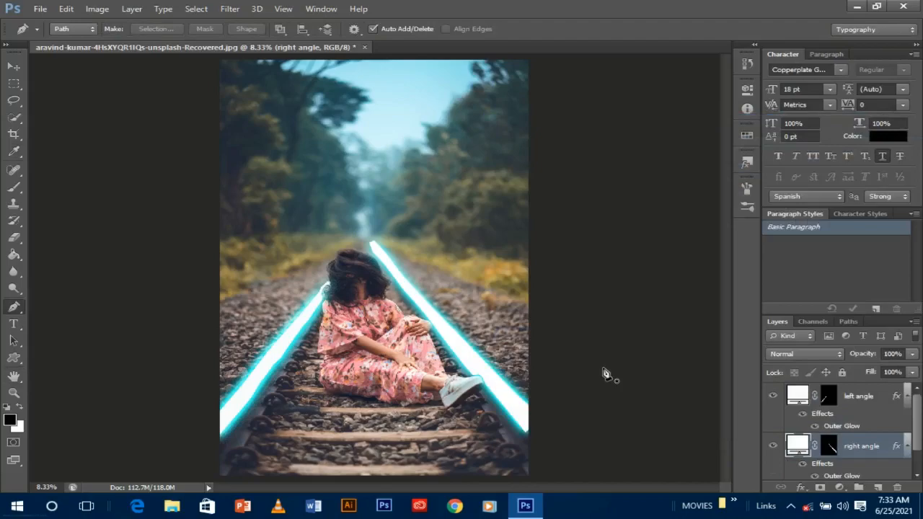
pyautogui.hotkey('ctrl', '-')
pyautogui.hotkey('ctrl', '-')
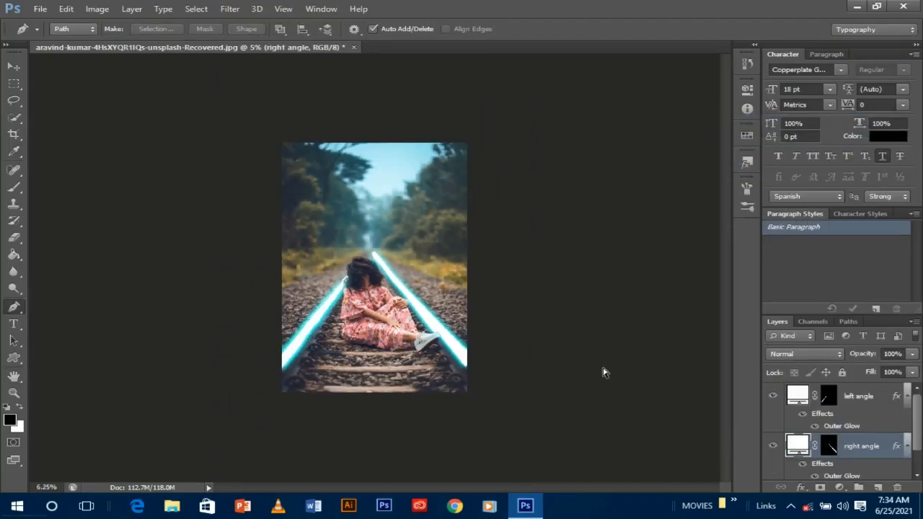
pyautogui.hotkey('ctrl', '+')
pyautogui.hotkey('ctrl', '+')
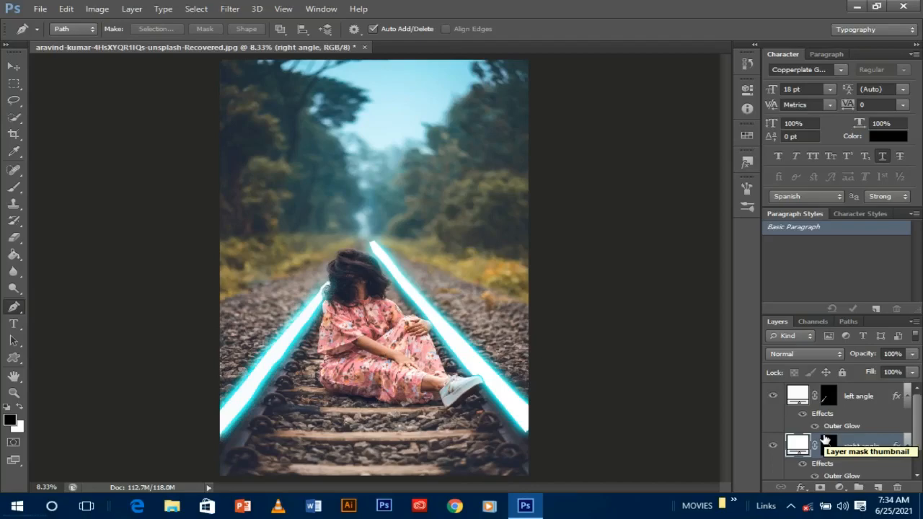
# Add a Levels adjustment layer above the right angle layer and clip it to that layer.
pyautogui.click(828, 448)
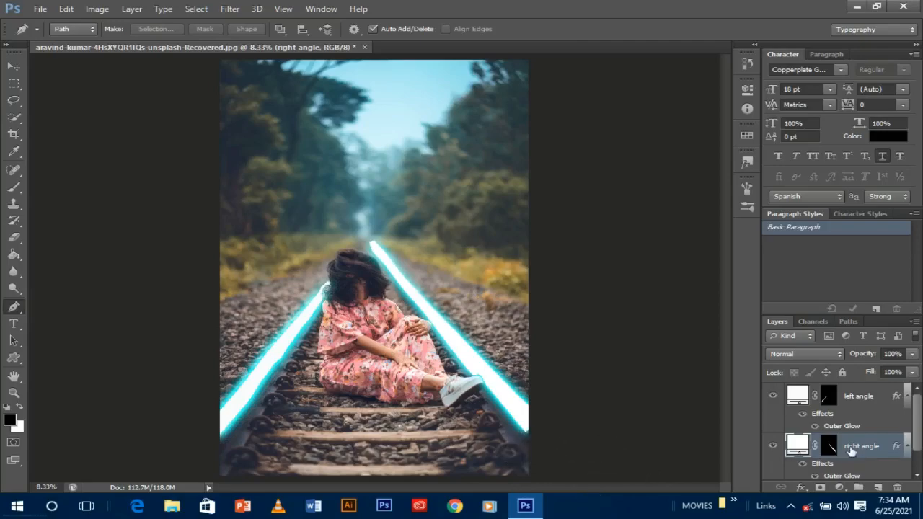
pyautogui.click(839, 488)
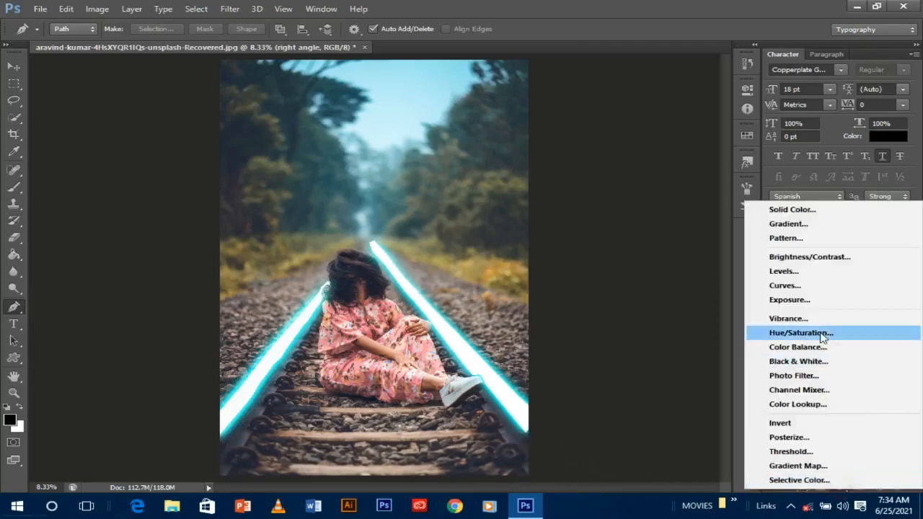
pyautogui.click(786, 273)
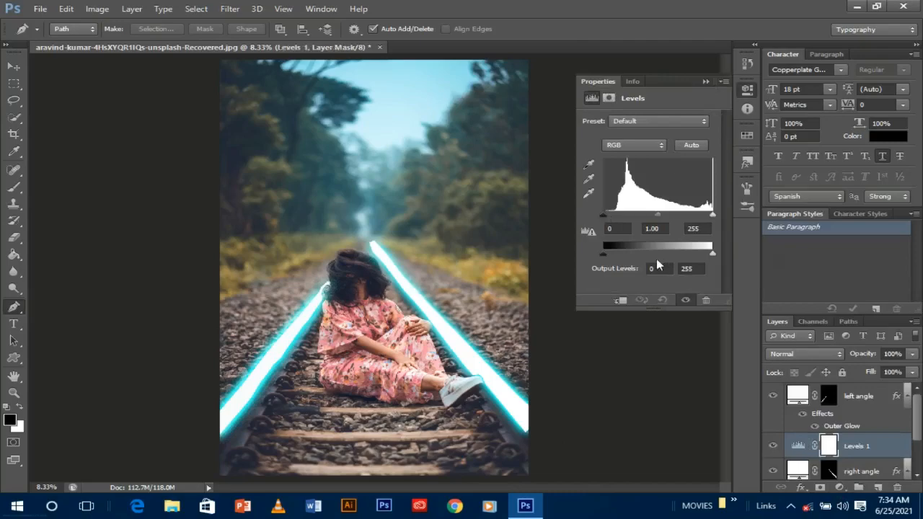
pyautogui.click(622, 300)
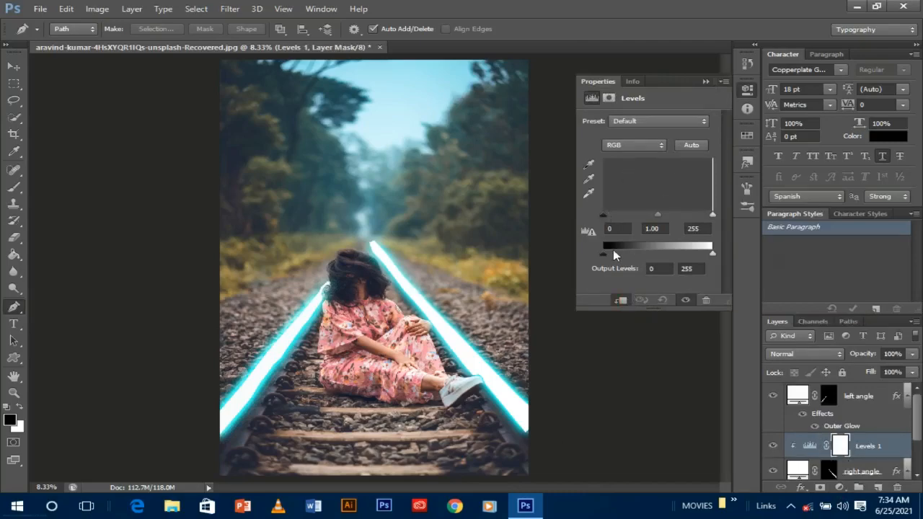
# Darken the right rail's fill by setting the Levels white output level to 92, keeping the black output at 0.
pyautogui.moveTo(603, 252); pyautogui.dragTo(624, 251)
pyautogui.moveTo(712, 252); pyautogui.dragTo(600, 253)
pyautogui.moveTo(648, 257)
pyautogui.mouseDown()
pyautogui.moveTo(629, 258)
pyautogui.moveTo(641, 257)
pyautogui.mouseUp()
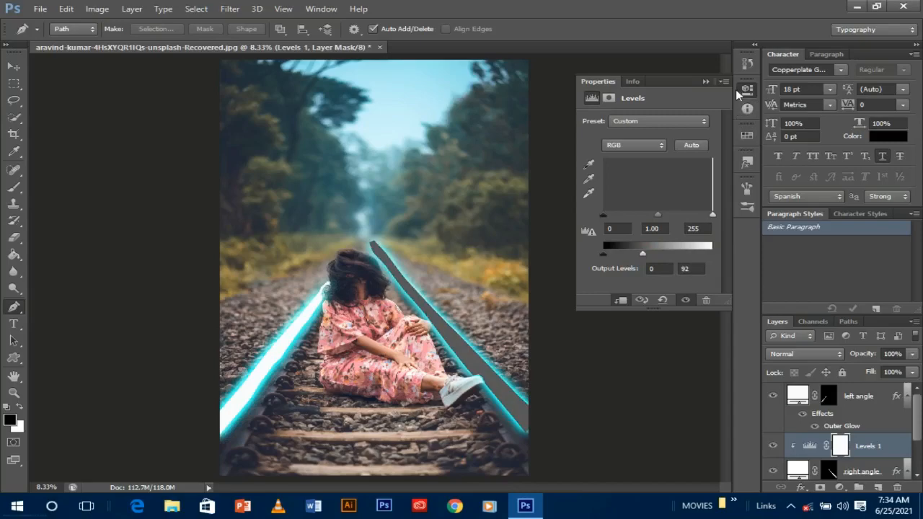
pyautogui.click(706, 81)
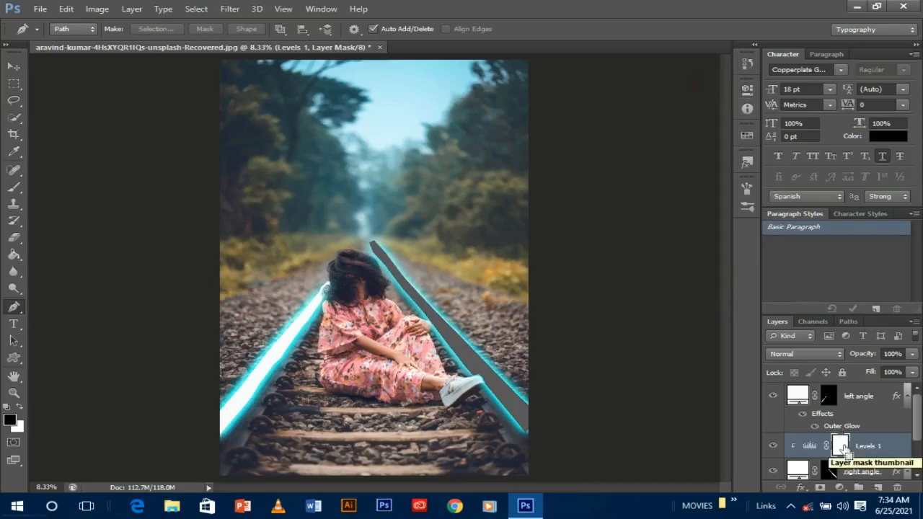
# Invert the Levels 1 mask to black and paint white on it with the Brush over the right rail's far end.
pyautogui.hotkey('ctrl', 'i')
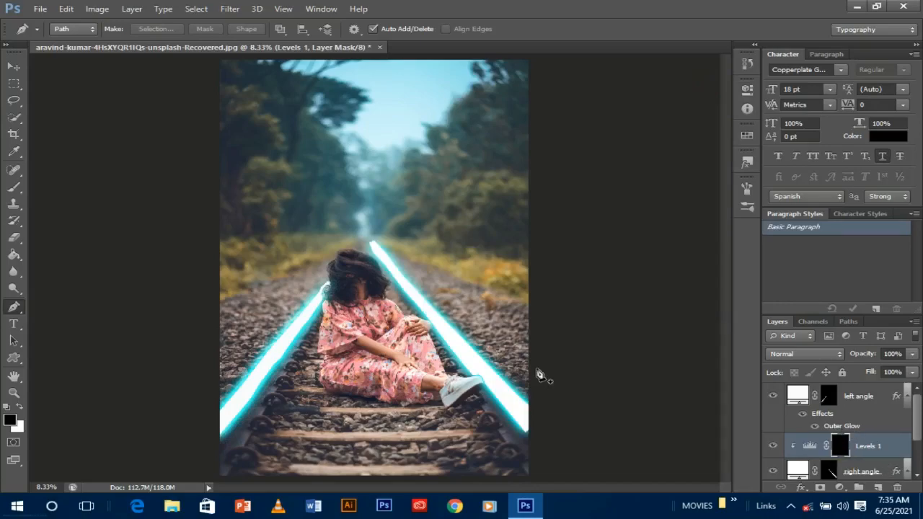
pyautogui.click(14, 187)
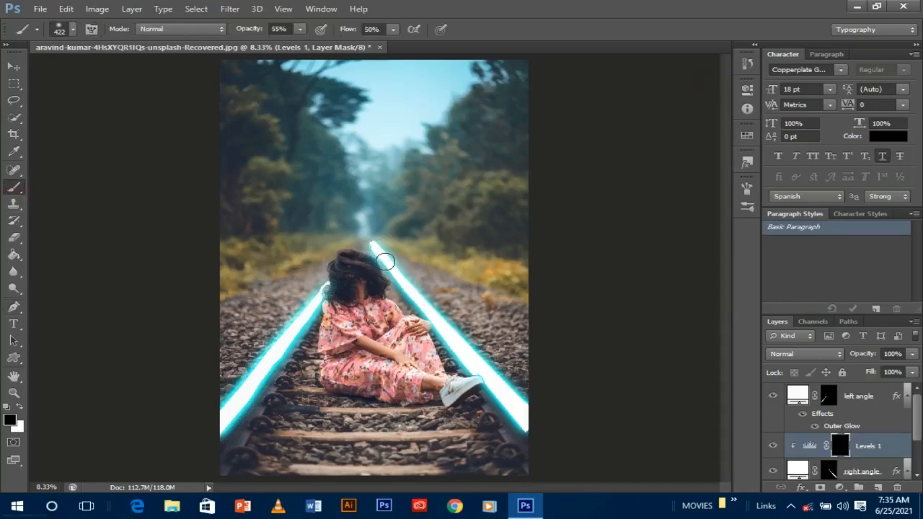
pyautogui.click(20, 409)
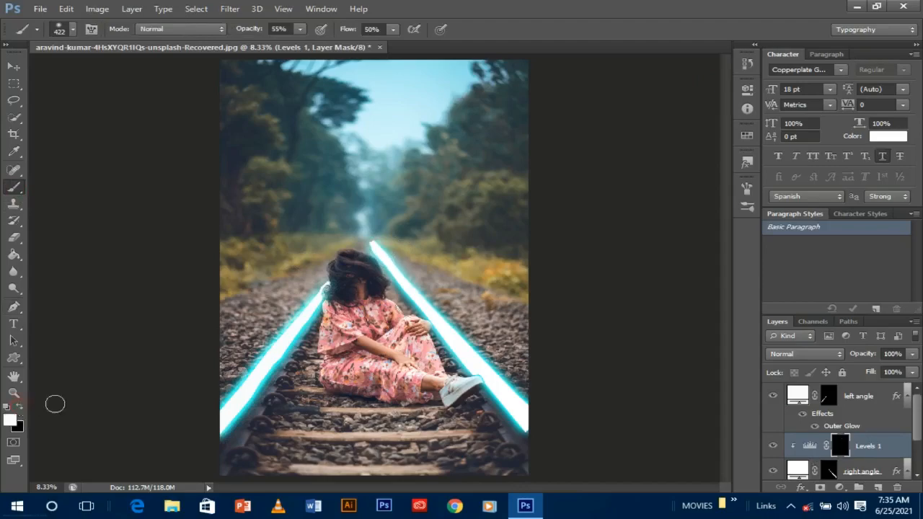
pyautogui.moveTo(377, 273)
pyautogui.mouseDown()
pyautogui.moveTo(382, 252)
pyautogui.moveTo(365, 240)
pyautogui.moveTo(393, 265)
pyautogui.moveTo(384, 249)
pyautogui.moveTo(397, 259)
pyautogui.moveTo(445, 242)
pyautogui.moveTo(400, 255)
pyautogui.moveTo(424, 253)
pyautogui.moveTo(414, 257)
pyautogui.moveTo(367, 246)
pyautogui.moveTo(411, 253)
pyautogui.moveTo(395, 241)
pyautogui.moveTo(426, 265)
pyautogui.moveTo(375, 240)
pyautogui.moveTo(409, 256)
pyautogui.mouseUp()
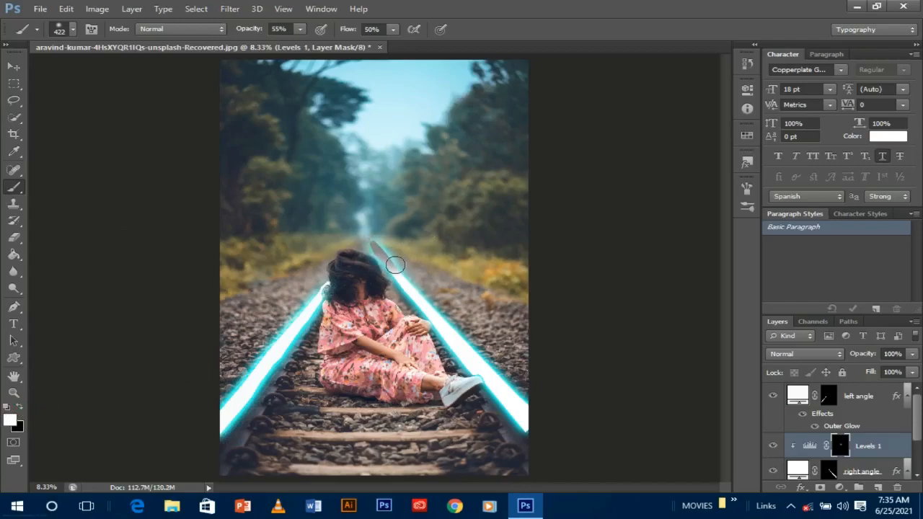
# Lower the brush opacity to 23% and dab the mask just below the rail's darkened far end, finishing with the Move tool.
pyautogui.hotkey('ctrl', '-')
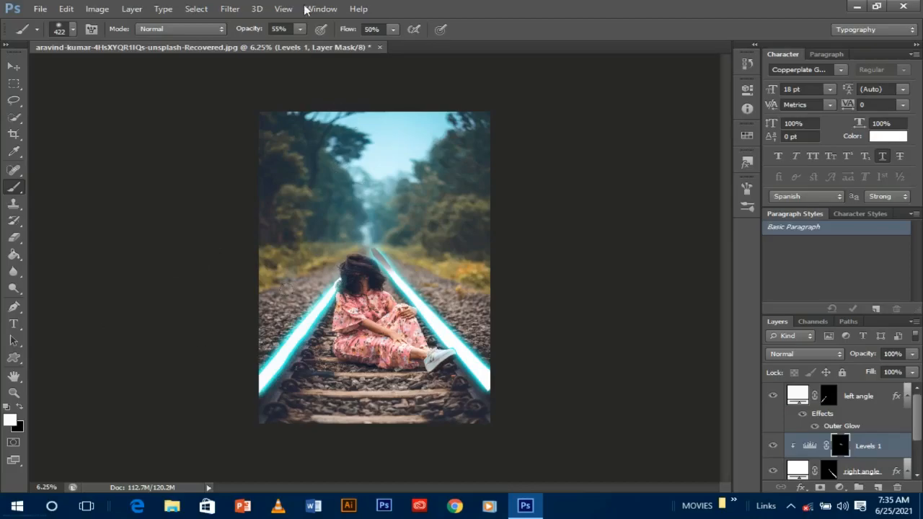
pyautogui.click(300, 29)
pyautogui.moveTo(305, 45); pyautogui.dragTo(279, 46)
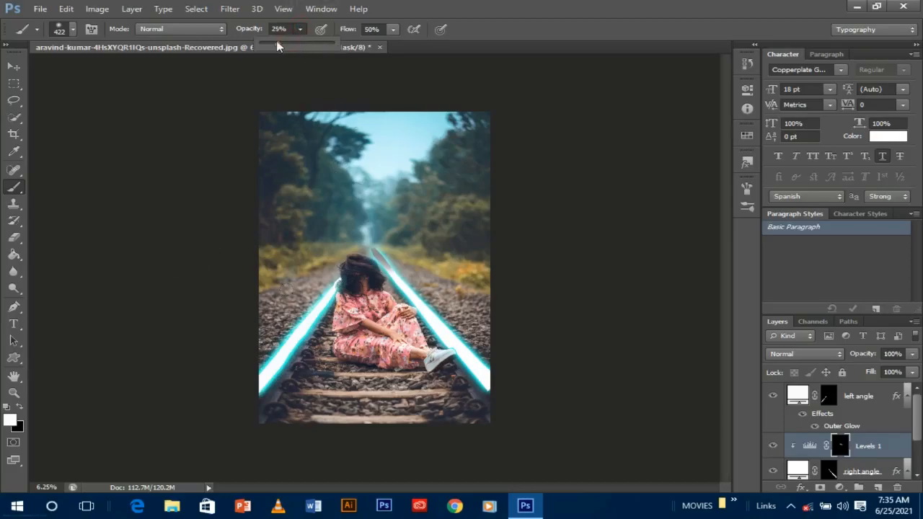
pyautogui.click(386, 262)
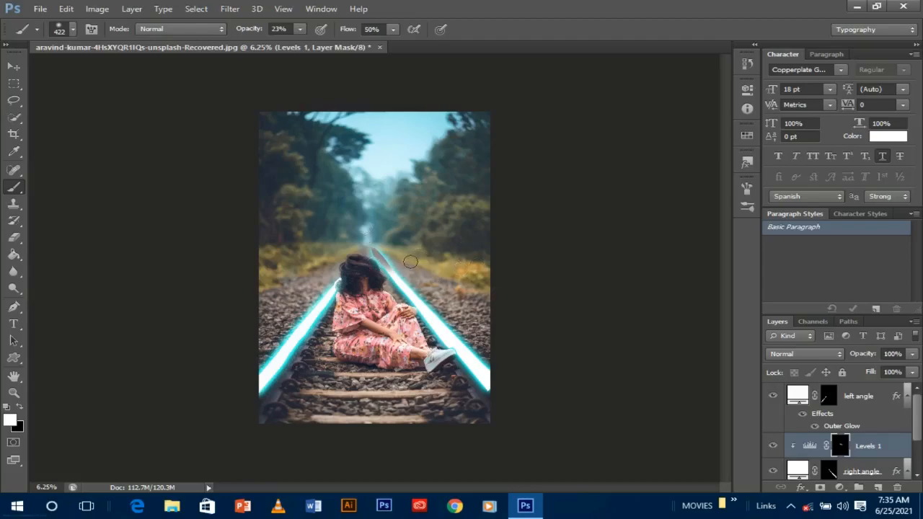
pyautogui.click(14, 67)
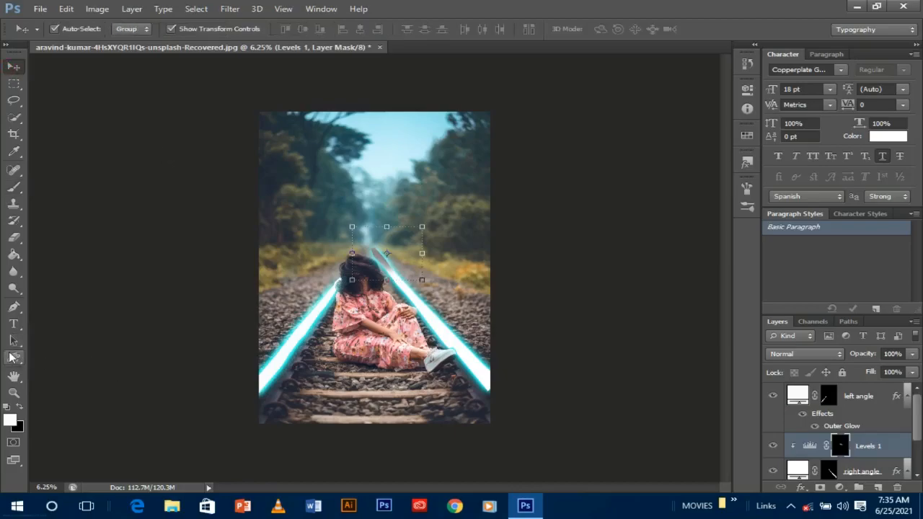
# Outline the nearest wooden sleeper at the photo's bottom edge with the Pen tool and make it a new anti-aliased selection with 0 feather.
pyautogui.click(14, 307)
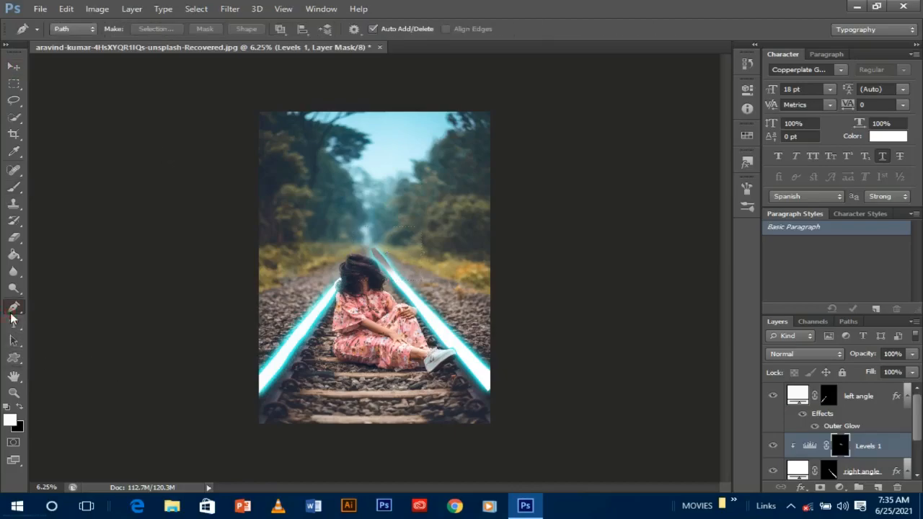
pyautogui.click(317, 418)
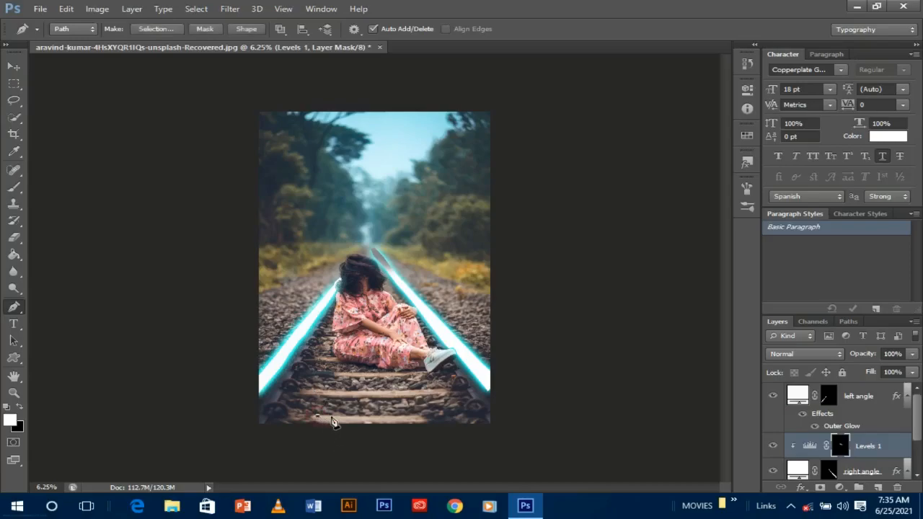
pyautogui.click(338, 417)
pyautogui.click(366, 417)
pyautogui.click(387, 417)
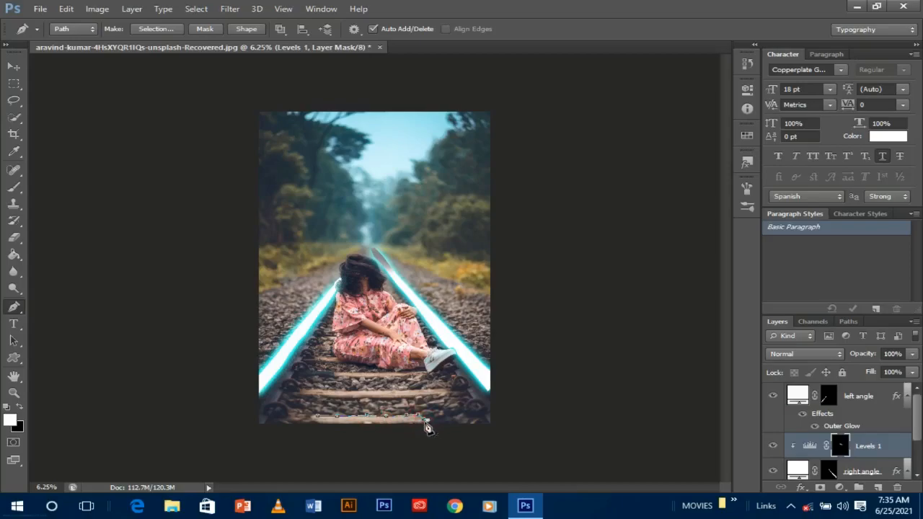
pyautogui.click(424, 422)
pyautogui.click(353, 428)
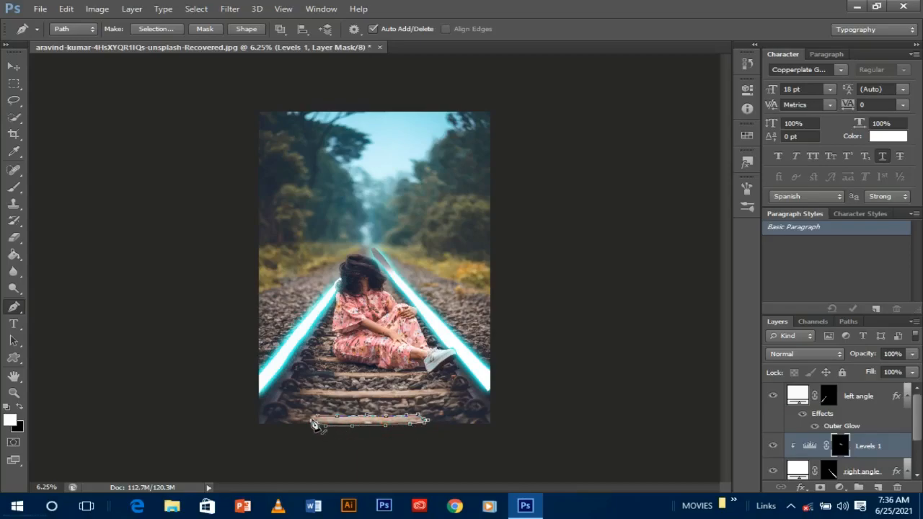
pyautogui.rightClick(390, 424)
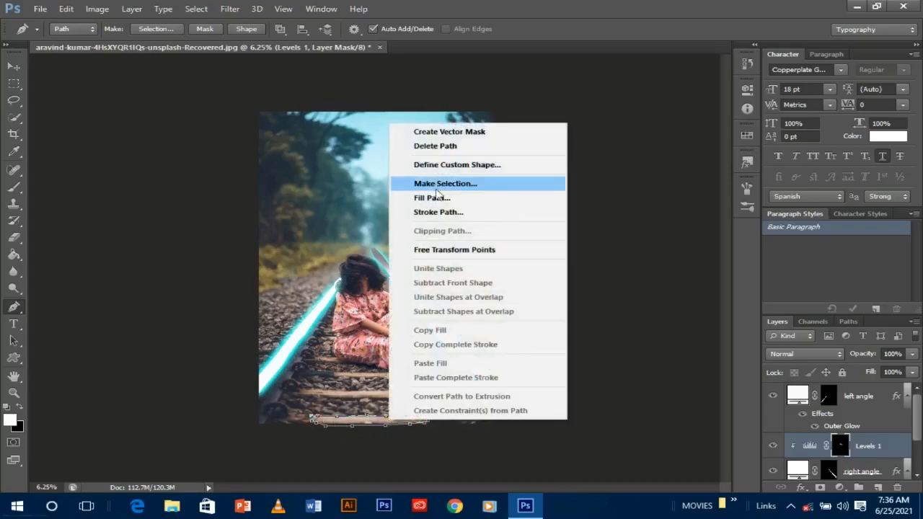
pyautogui.click(452, 182)
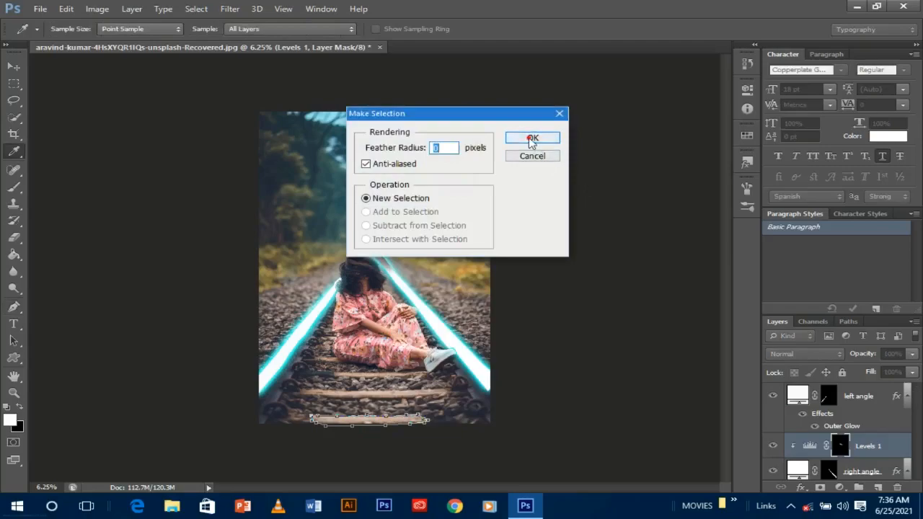
pyautogui.click(532, 140)
# Fill the selected sleeper with a near-white (fefeff) Solid Color layer placed directly above the Background layer.
pyautogui.scroll(-2, 917, 425)
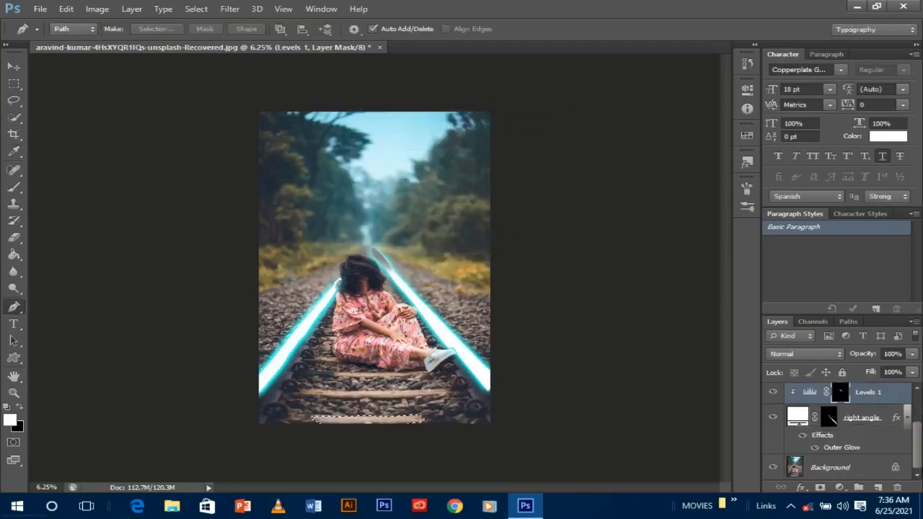
pyautogui.click(908, 421)
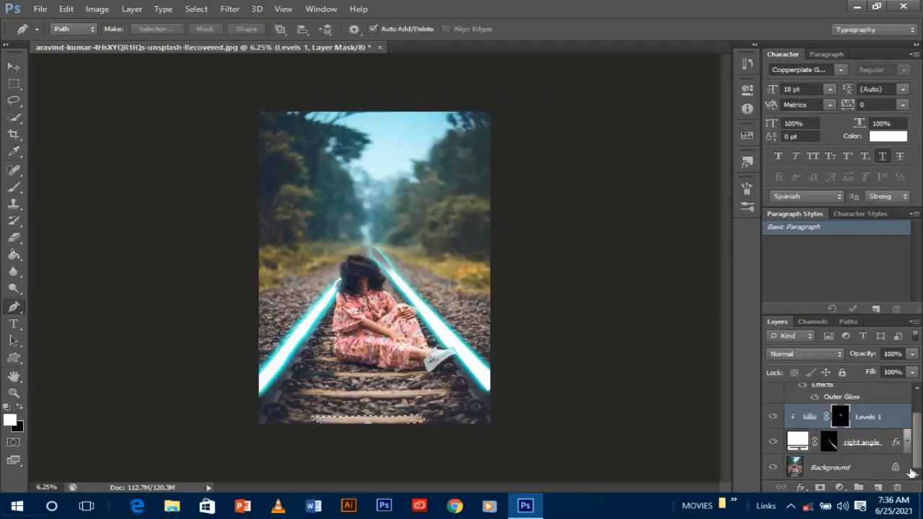
pyautogui.click(834, 469)
pyautogui.click(839, 487)
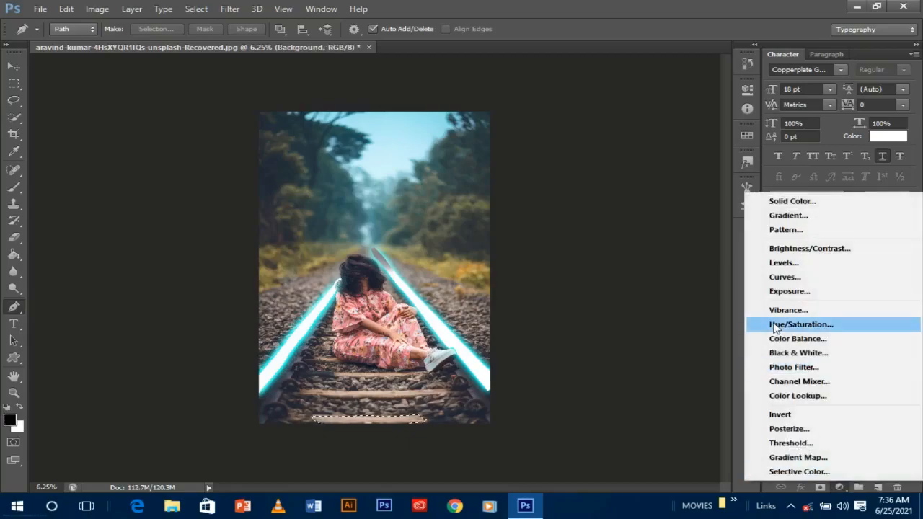
pyautogui.click(782, 202)
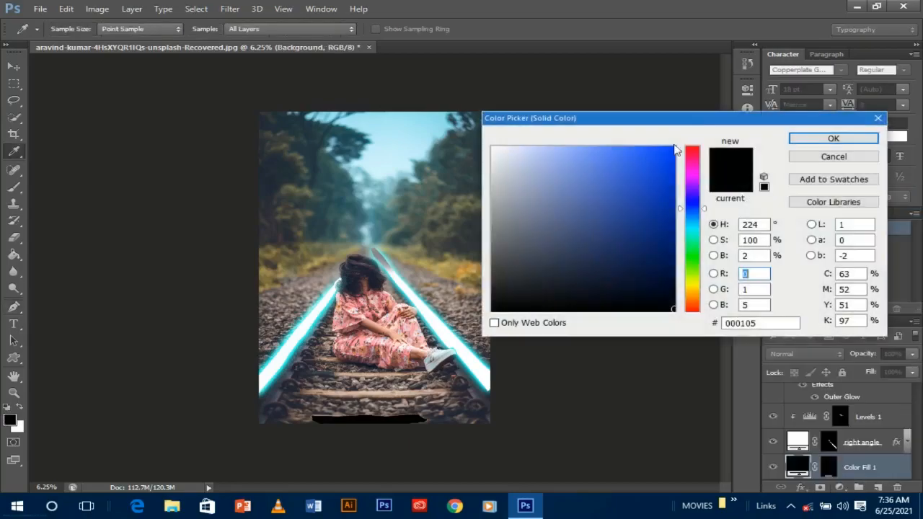
pyautogui.moveTo(567, 176); pyautogui.dragTo(492, 150)
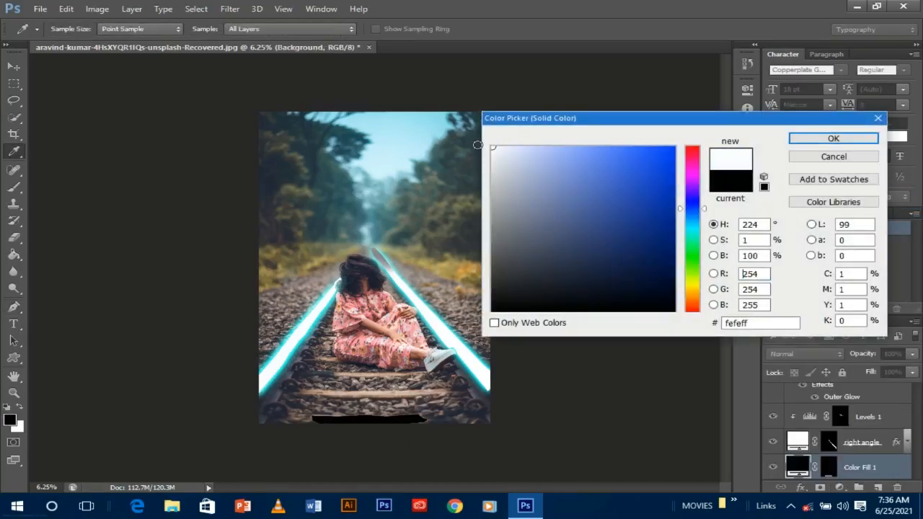
pyautogui.click(833, 139)
pyautogui.press('p')
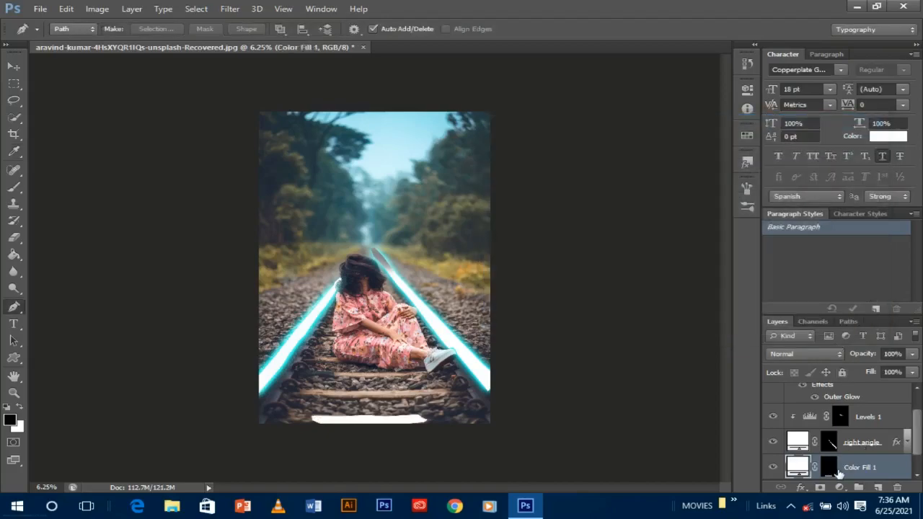
# Add an Outer Glow to the sleeper's fill layer, setting its opacity to 100% and increasing its size.
pyautogui.rightClick(853, 470)
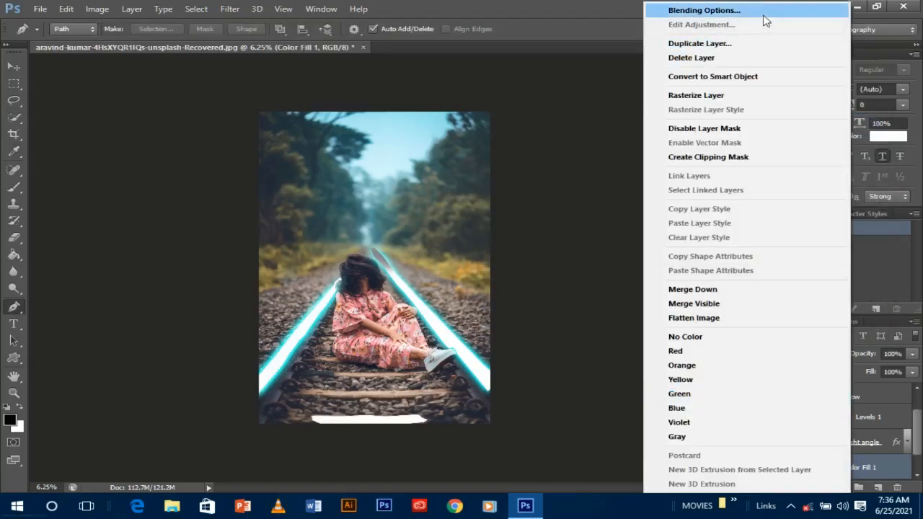
pyautogui.click(761, 11)
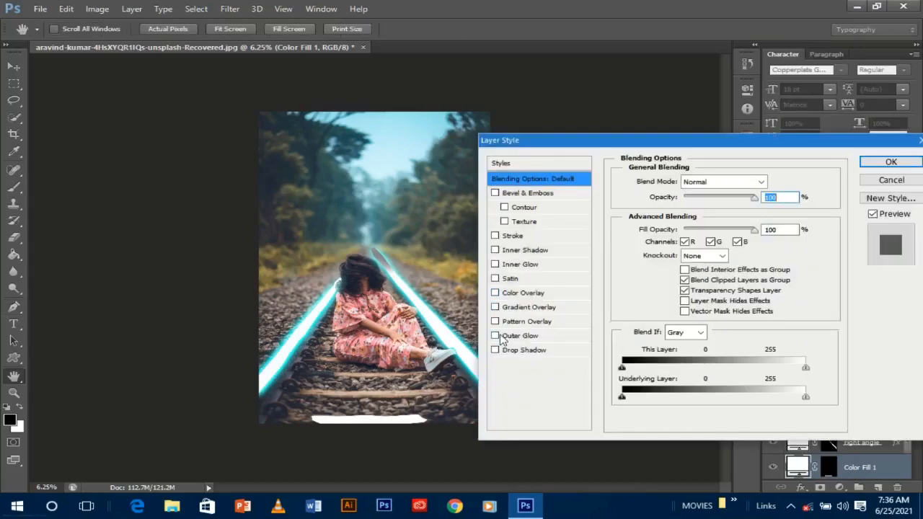
pyautogui.click(511, 336)
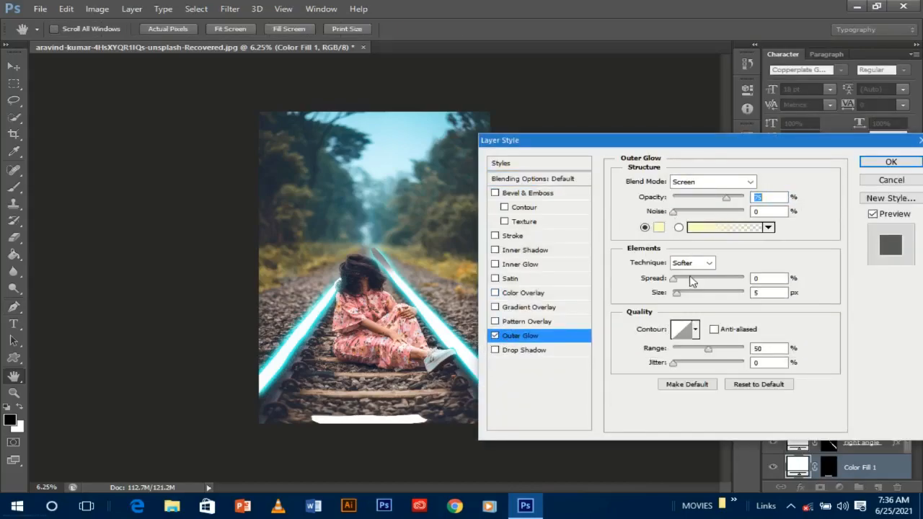
pyautogui.moveTo(737, 208); pyautogui.dragTo(750, 205)
pyautogui.moveTo(678, 293); pyautogui.dragTo(725, 294)
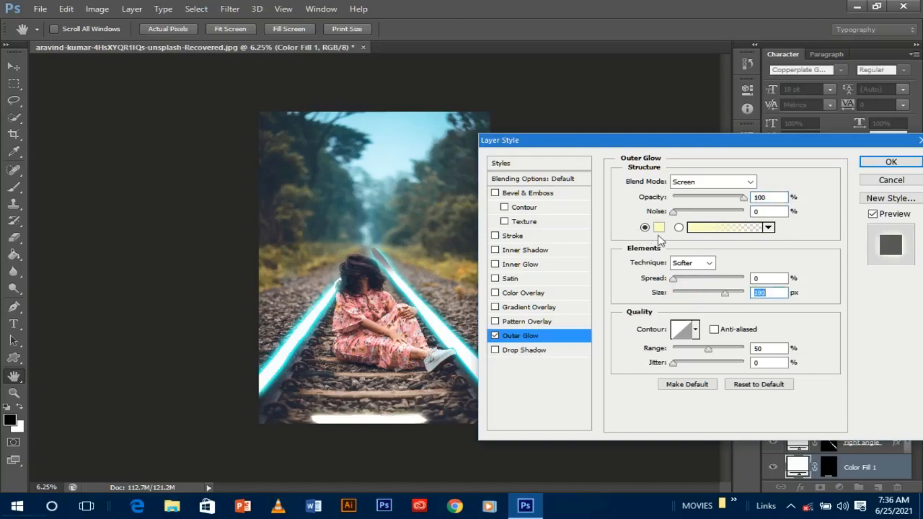
# Change the sleeper's Outer Glow color to golden yellow, ffce08.
pyautogui.doubleClick(657, 230)
pyautogui.click(692, 289)
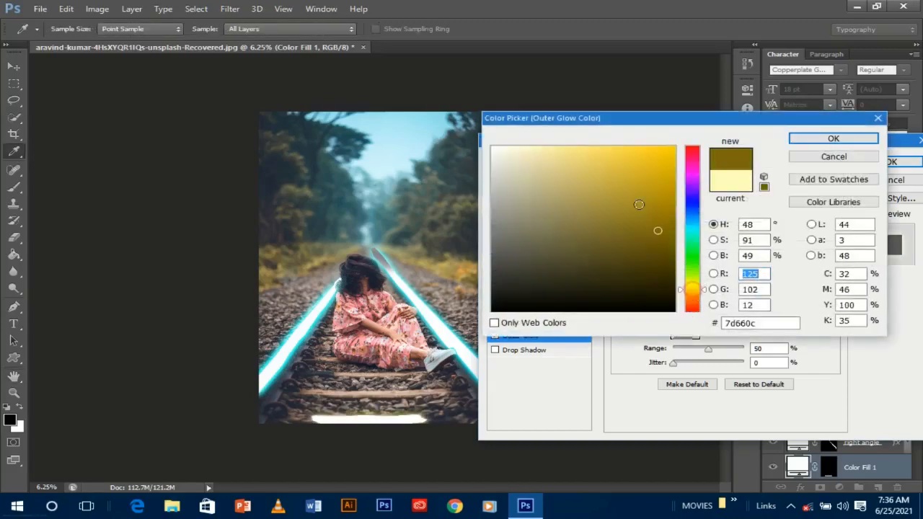
pyautogui.click(660, 147)
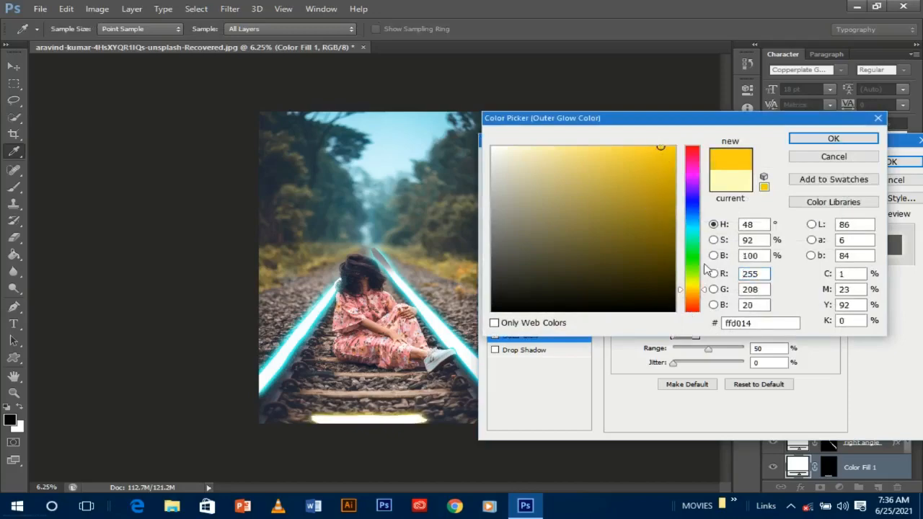
pyautogui.click(692, 291)
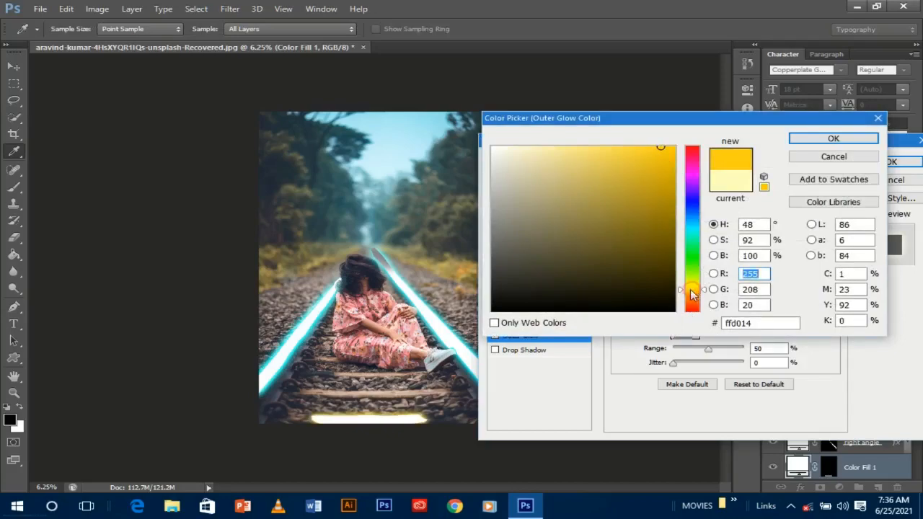
pyautogui.moveTo(662, 180); pyautogui.dragTo(669, 146)
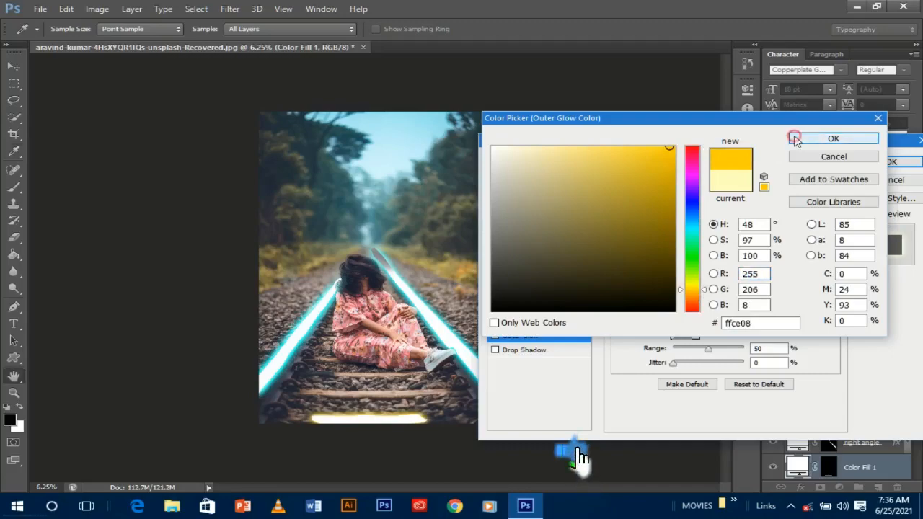
pyautogui.click(793, 138)
# Set the sleeper's Outer Glow size to 250 px and range to 43%, keep noise at 0%, and apply the layer style.
pyautogui.moveTo(726, 296); pyautogui.dragTo(751, 297)
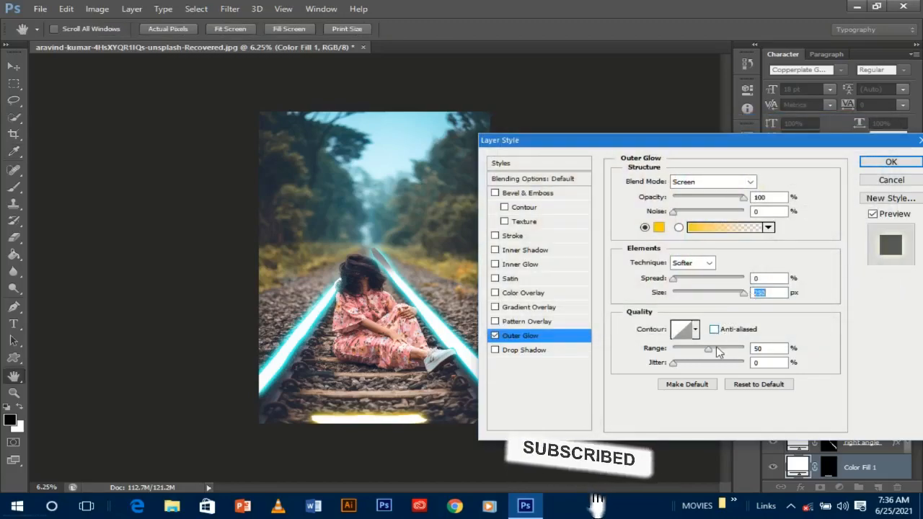
pyautogui.moveTo(708, 349); pyautogui.dragTo(703, 348)
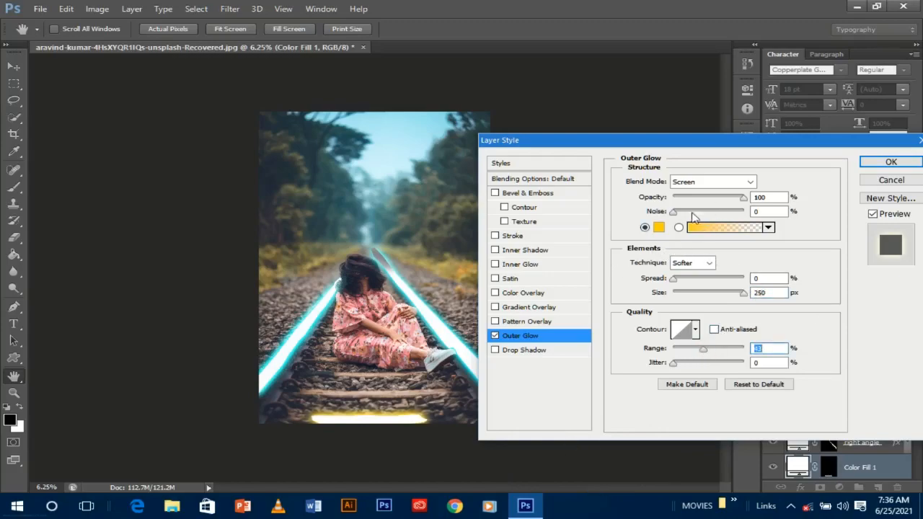
pyautogui.moveTo(674, 214)
pyautogui.mouseDown()
pyautogui.moveTo(686, 214)
pyautogui.moveTo(678, 218)
pyautogui.mouseUp()
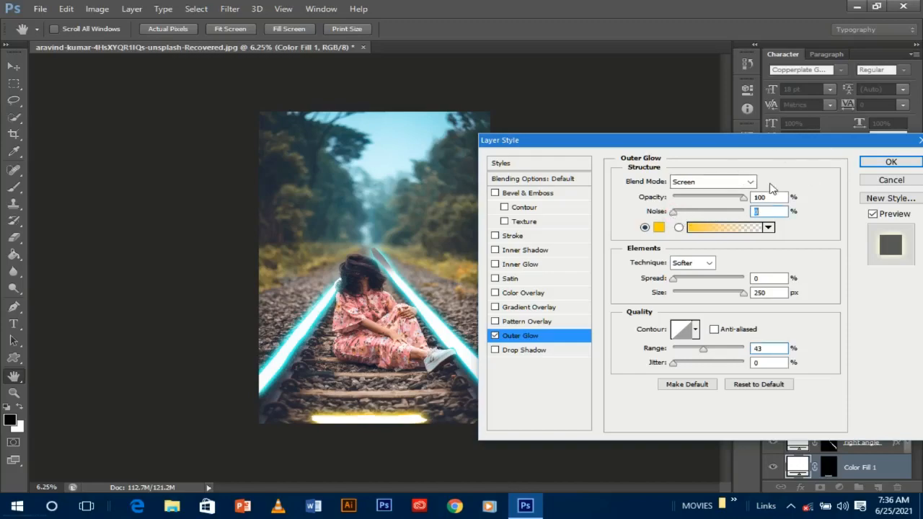
pyautogui.click(888, 161)
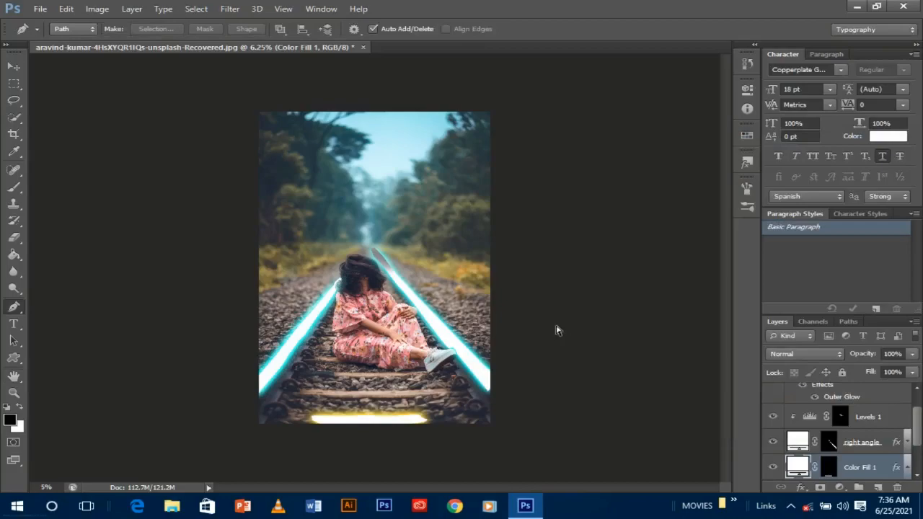
# Outline the second sleeper, just above the glowing yellow one, with the Pen tool and make it a new anti-aliased selection with 0 feather.
pyautogui.hotkey('ctrl', '+')
pyautogui.click(321, 396)
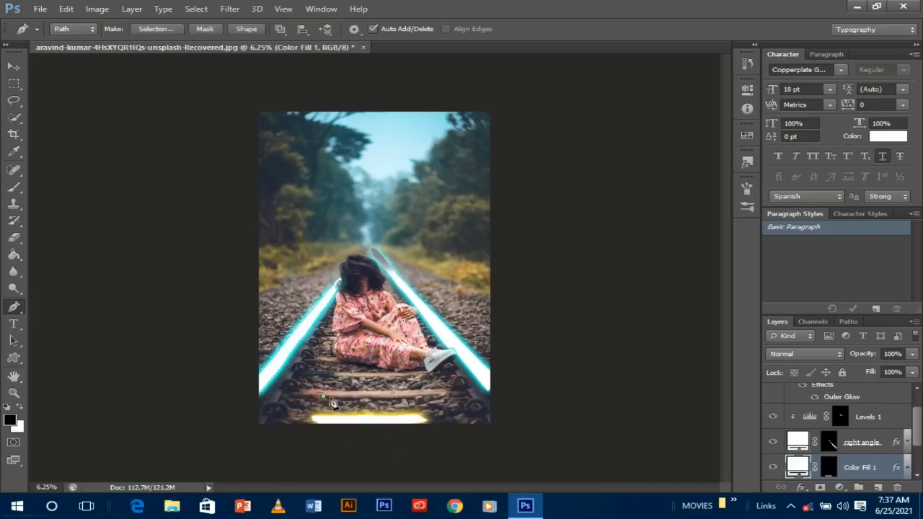
pyautogui.click(351, 396)
pyautogui.click(369, 397)
pyautogui.click(381, 400)
pyautogui.click(404, 401)
pyautogui.click(418, 397)
pyautogui.click(434, 396)
pyautogui.click(449, 390)
pyautogui.click(432, 391)
pyautogui.click(414, 391)
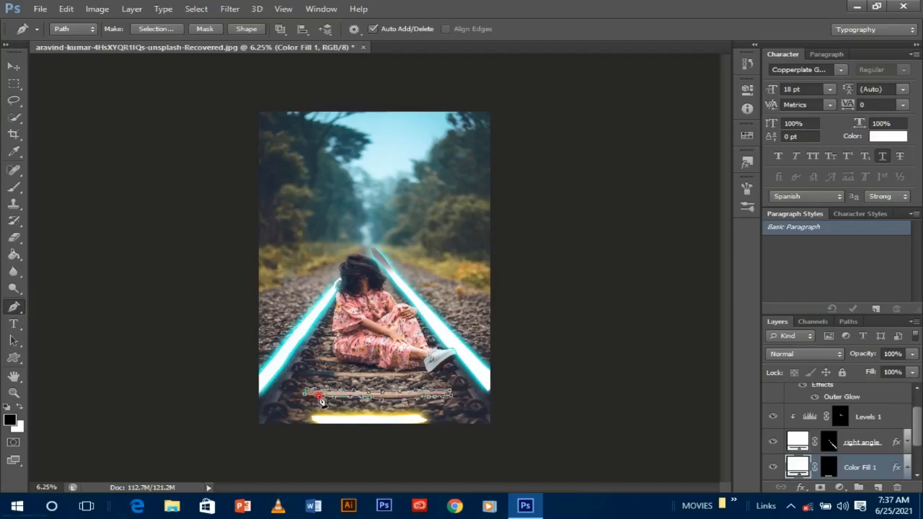
pyautogui.rightClick(406, 394)
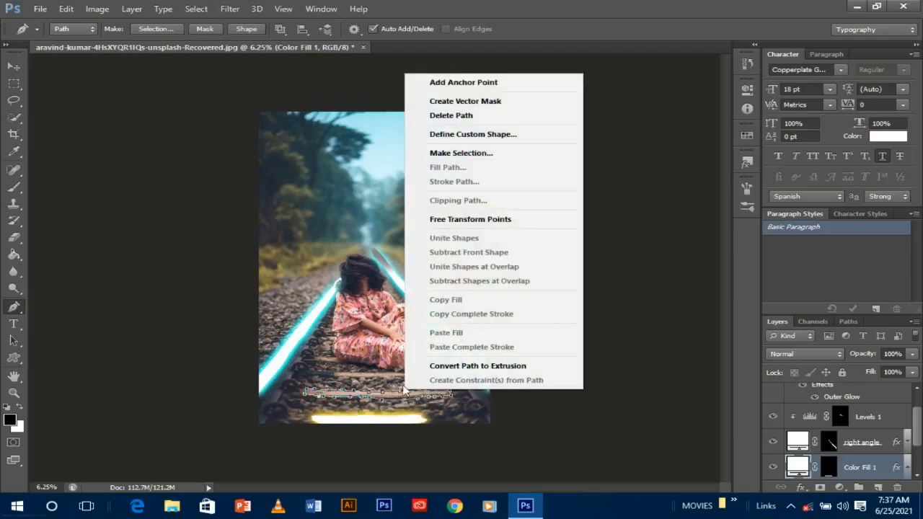
pyautogui.click(470, 153)
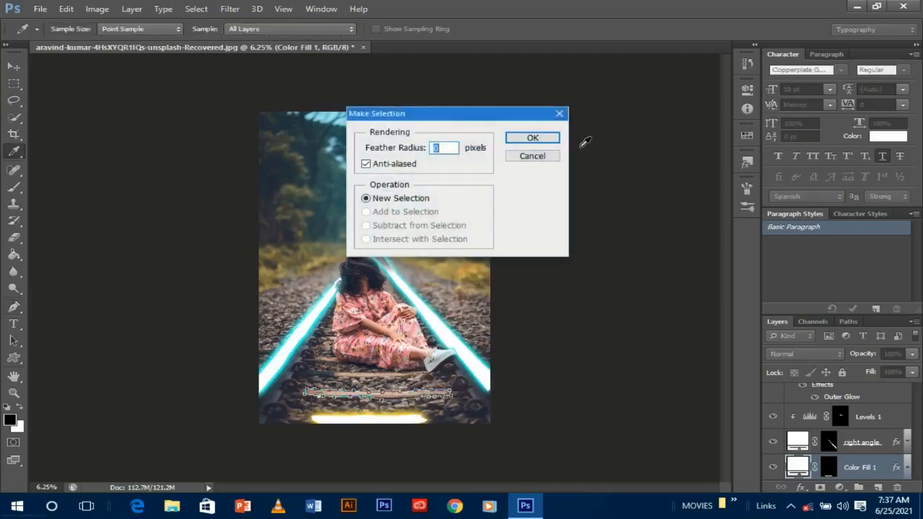
pyautogui.click(534, 139)
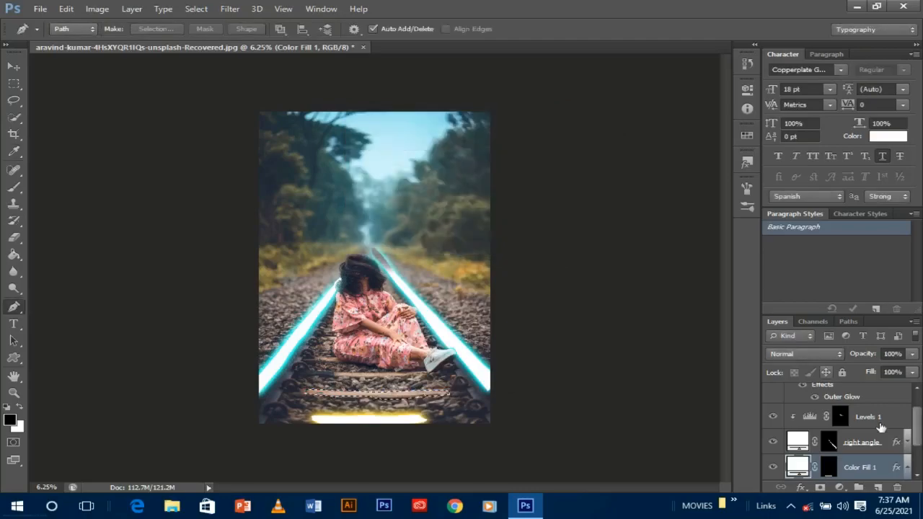
pyautogui.rightClick(858, 468)
pyautogui.click(686, 12)
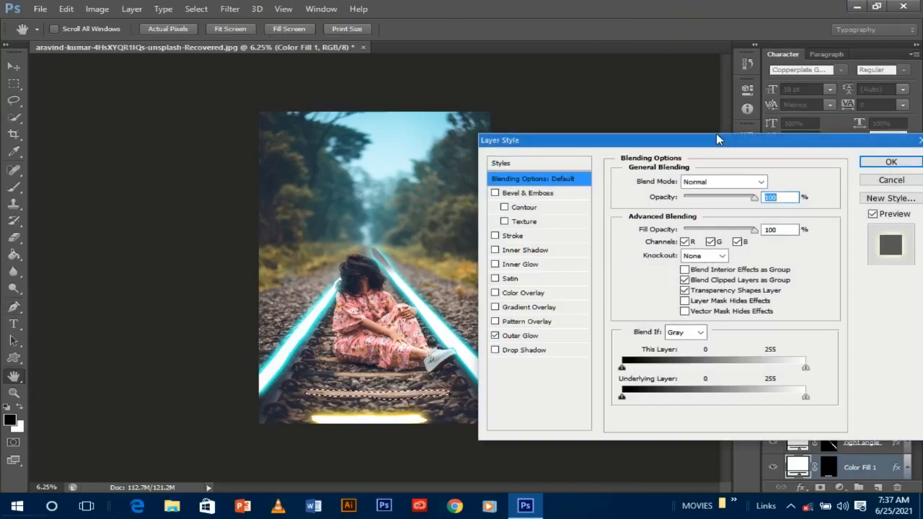
pyautogui.click(891, 180)
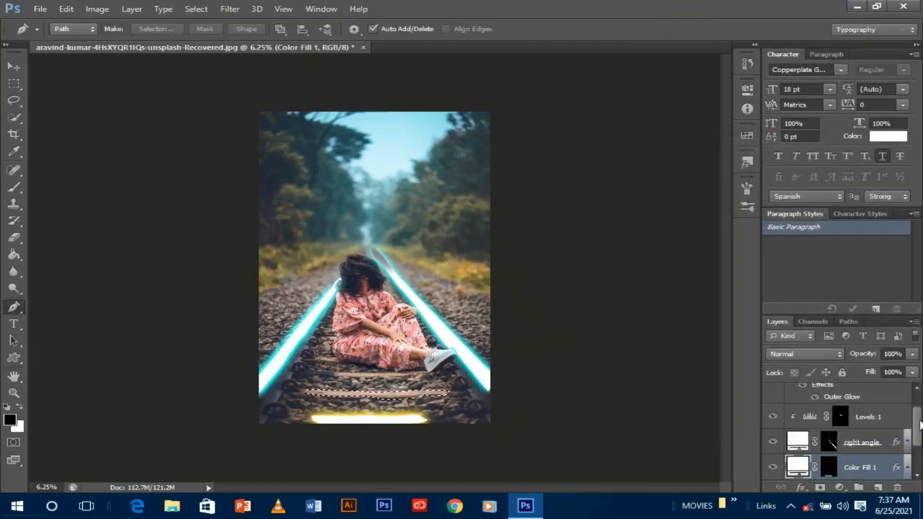
# Fill the selected second sleeper with a white (ffffff) Solid Color layer placed directly above the Background layer.
pyautogui.scroll(-2, 912, 429)
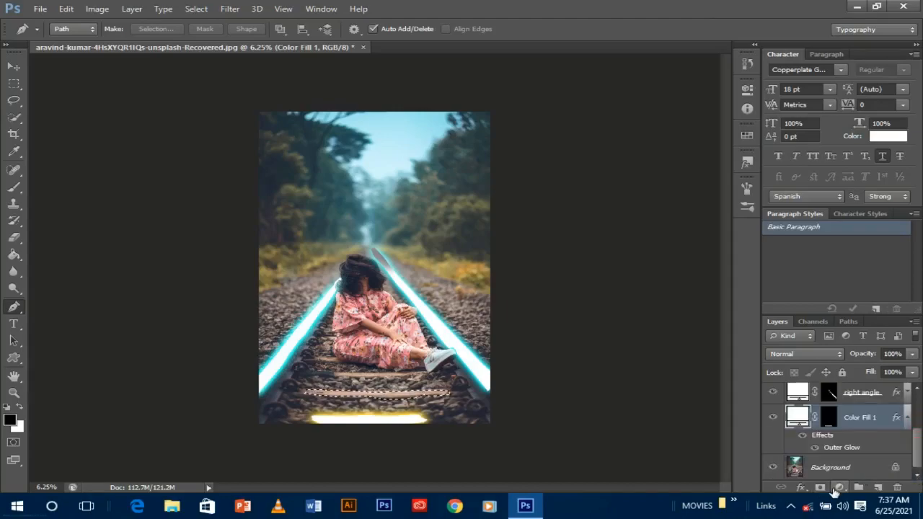
pyautogui.click(830, 470)
pyautogui.click(838, 488)
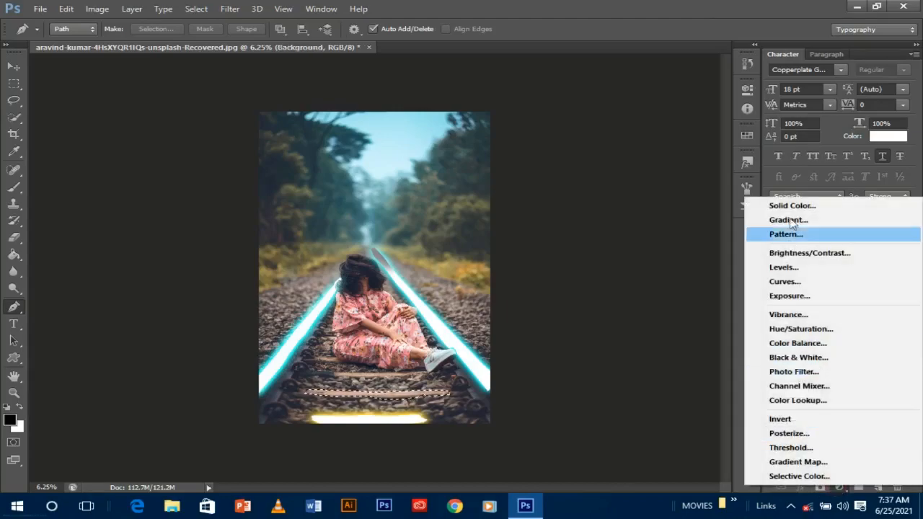
pyautogui.click(793, 206)
pyautogui.moveTo(590, 176); pyautogui.dragTo(492, 149)
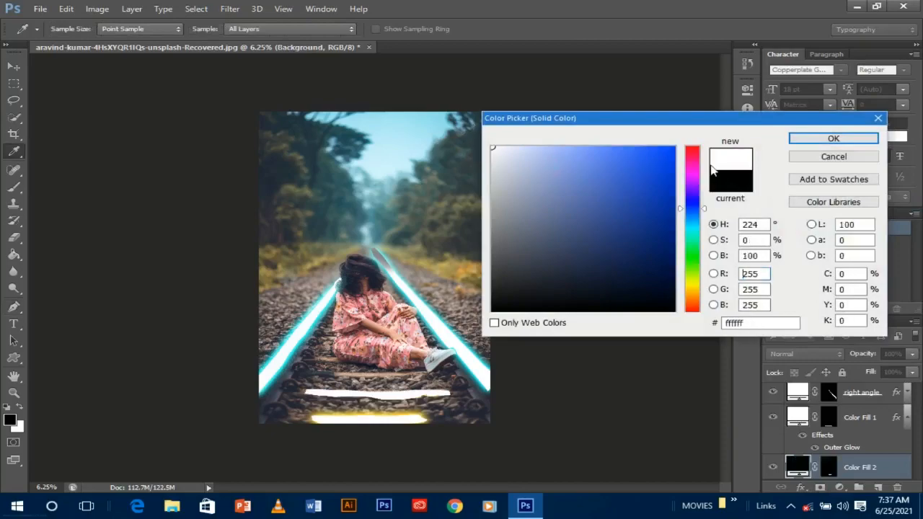
pyautogui.click(808, 139)
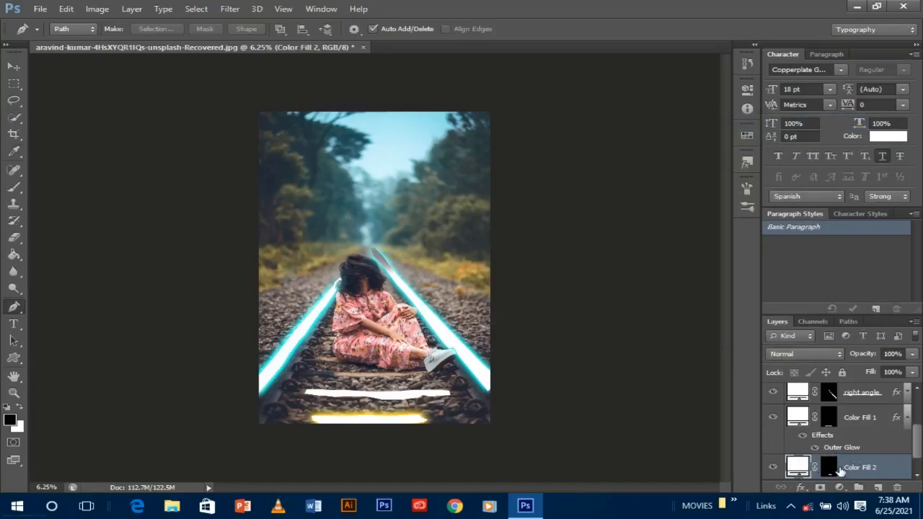
# Add an Outer Glow to the second sleeper's Color Fill 2 layer, with size 207 px and opacity 100%.
pyautogui.rightClick(840, 467)
pyautogui.click(700, 13)
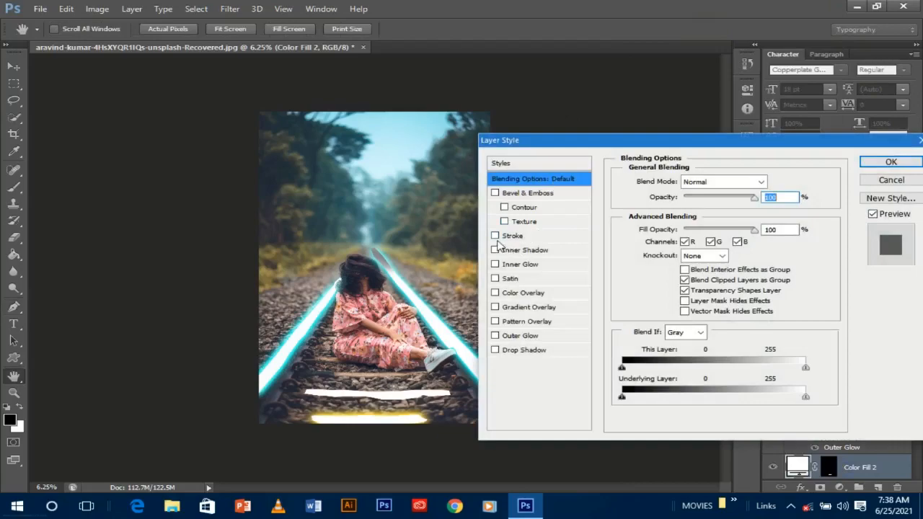
pyautogui.click(495, 336)
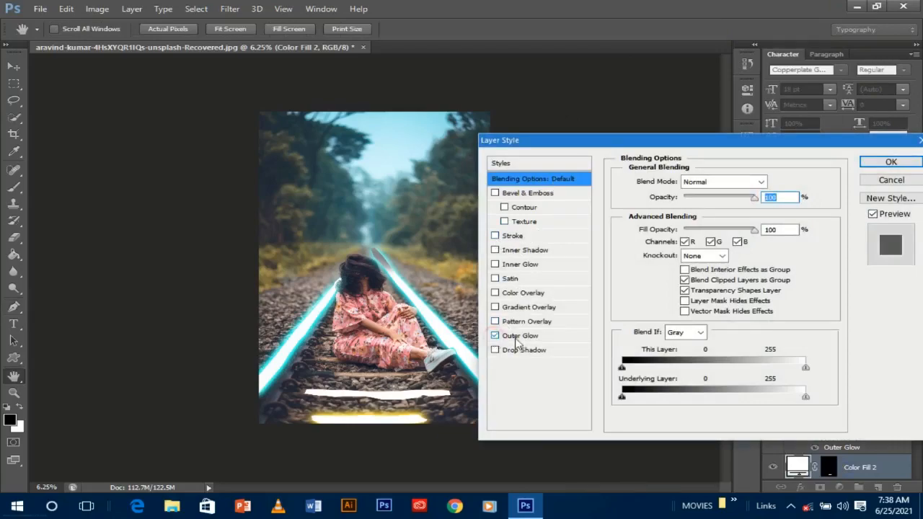
pyautogui.click(553, 337)
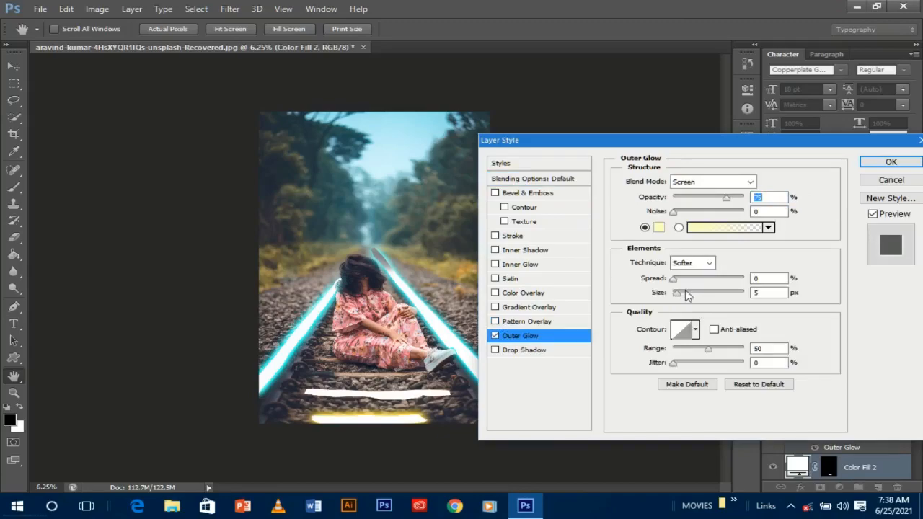
pyautogui.moveTo(686, 295); pyautogui.dragTo(733, 293)
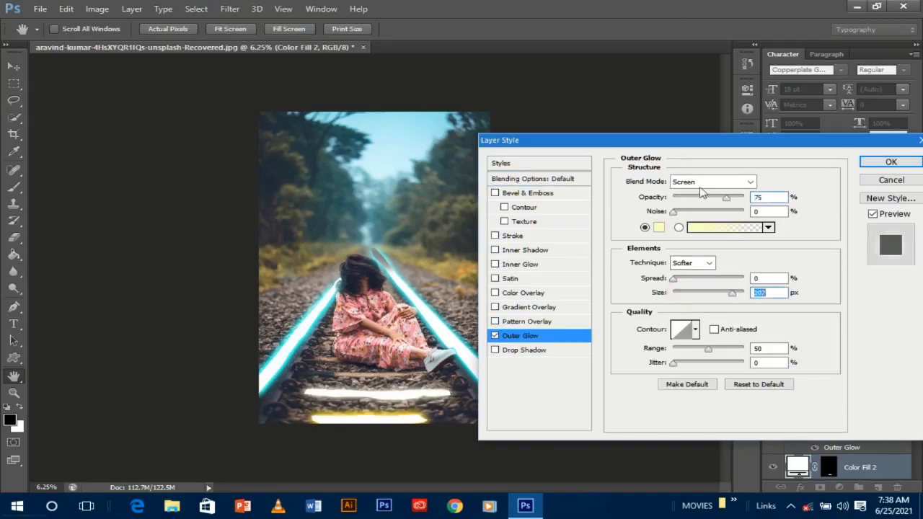
pyautogui.moveTo(728, 196); pyautogui.dragTo(746, 197)
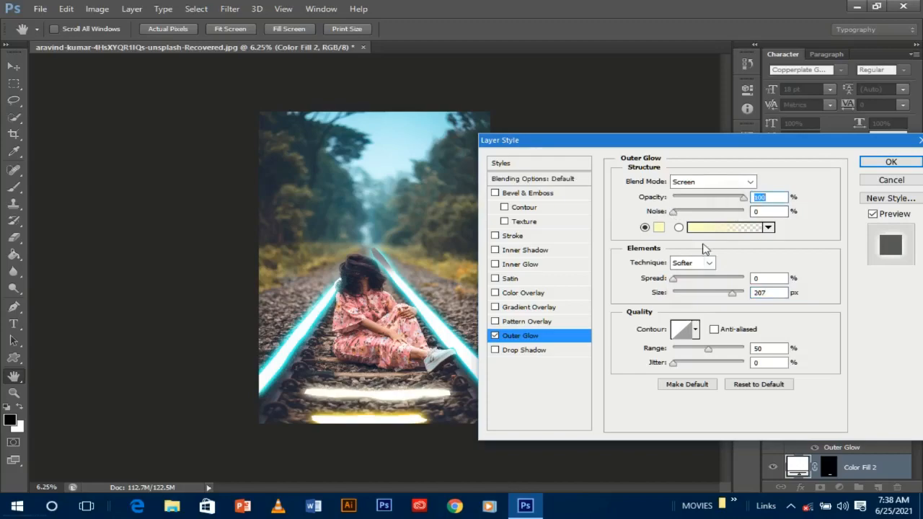
# Change the second sleeper's Outer Glow color to amber yellow, ffbc08, and apply the layer style.
pyautogui.click(658, 227)
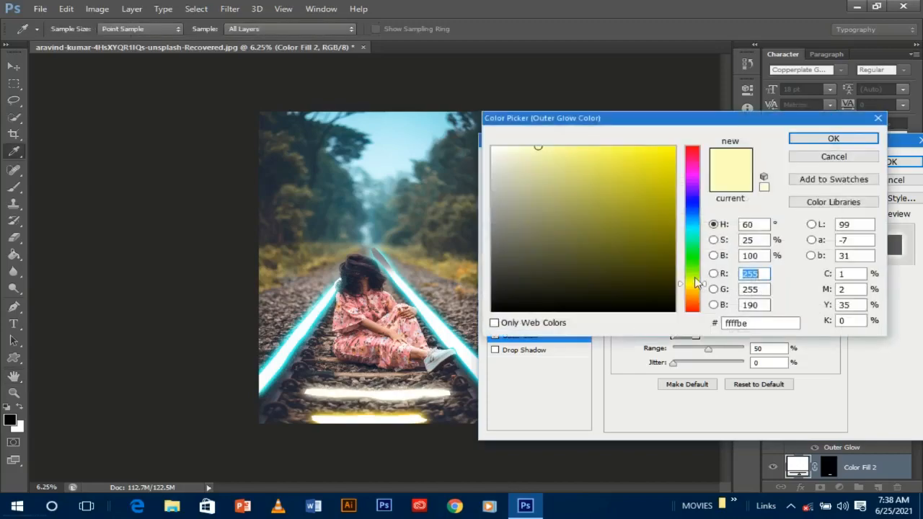
pyautogui.click(669, 148)
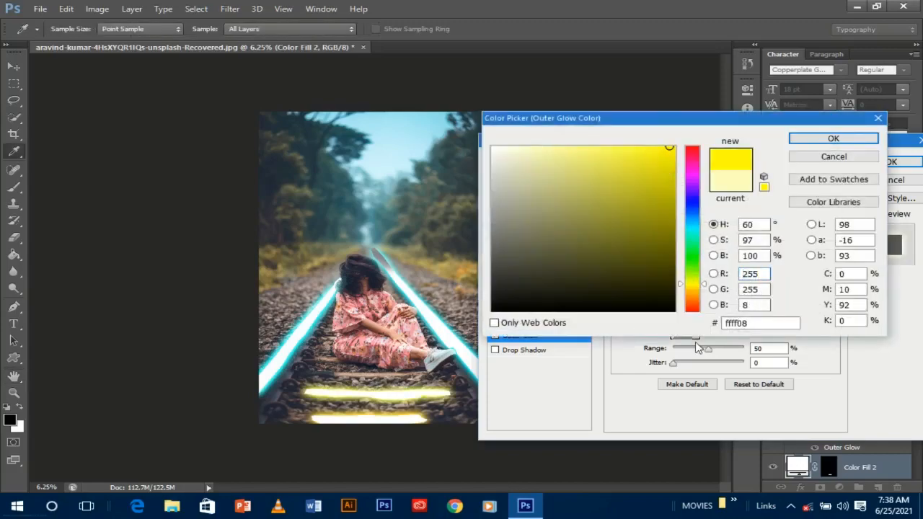
pyautogui.click(693, 292)
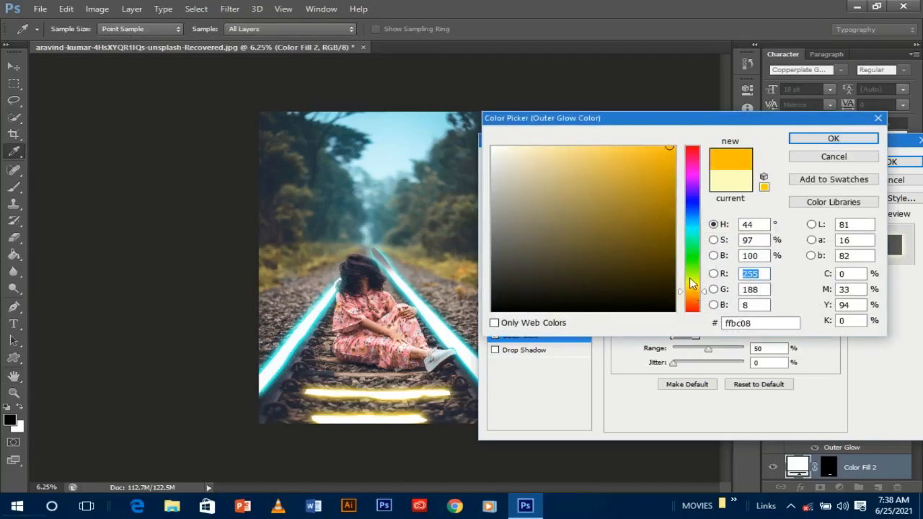
pyautogui.click(833, 138)
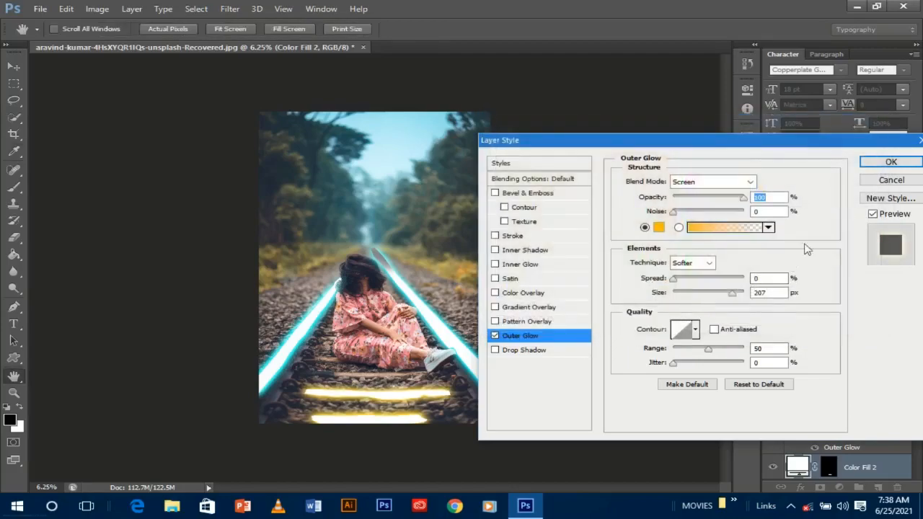
pyautogui.click(893, 161)
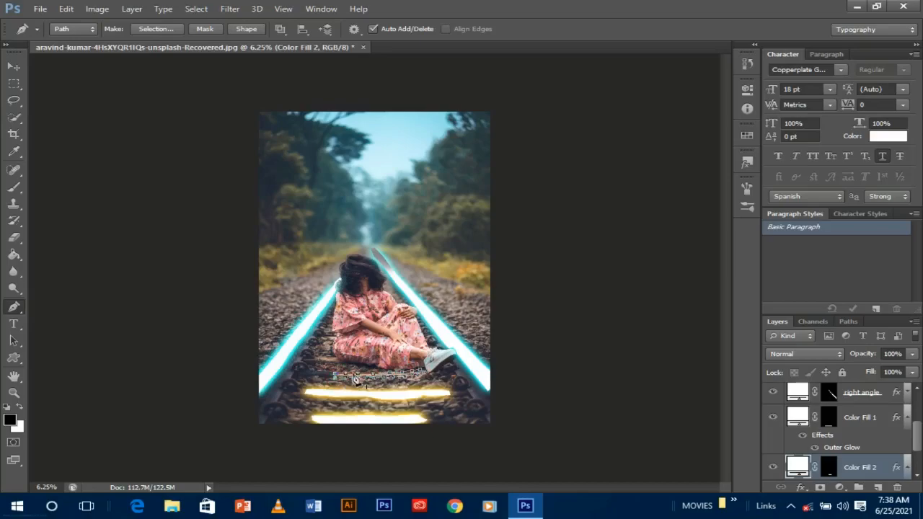
# Convert the Pen path around the third sleeper, just below the woman's dress, into a new anti-aliased selection with 0 feather.
pyautogui.rightClick(353, 377)
pyautogui.click(397, 139)
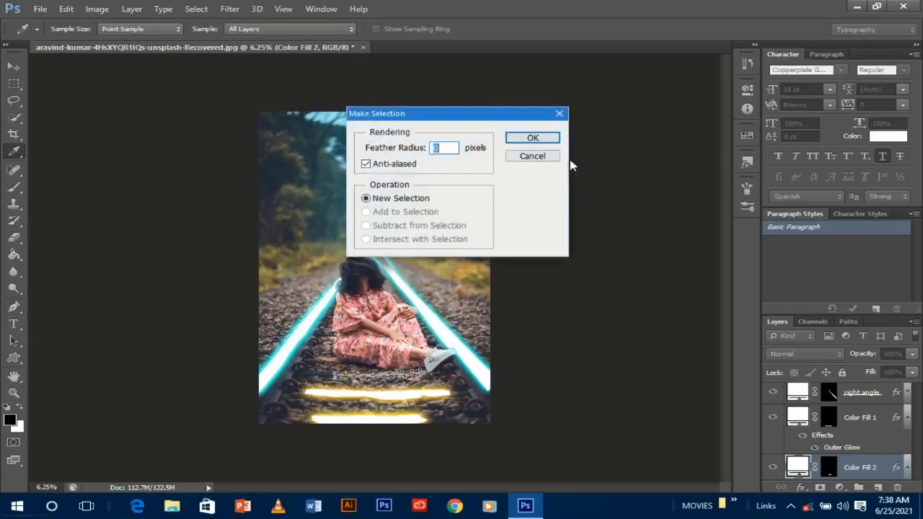
pyautogui.click(532, 138)
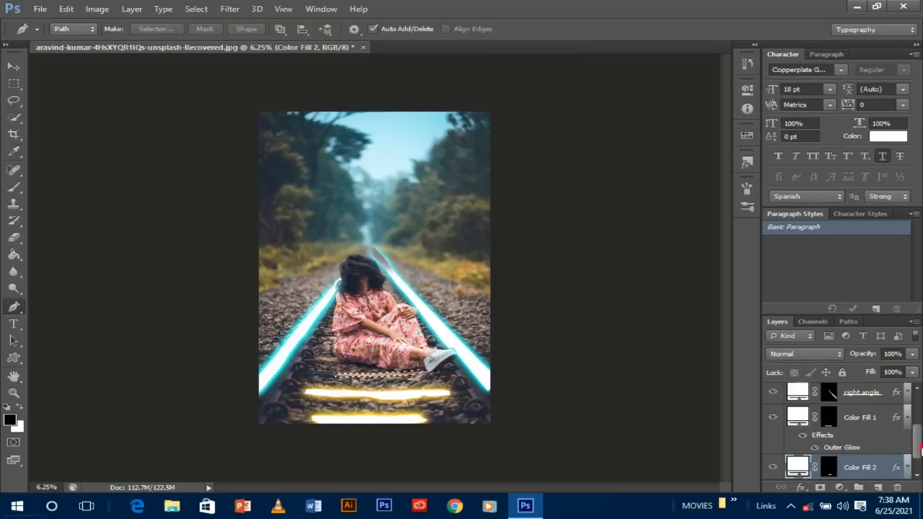
# Fill the selected third sleeper with a white Solid Color layer placed directly above the Background layer.
pyautogui.scroll(-1, 901, 477)
pyautogui.click(837, 467)
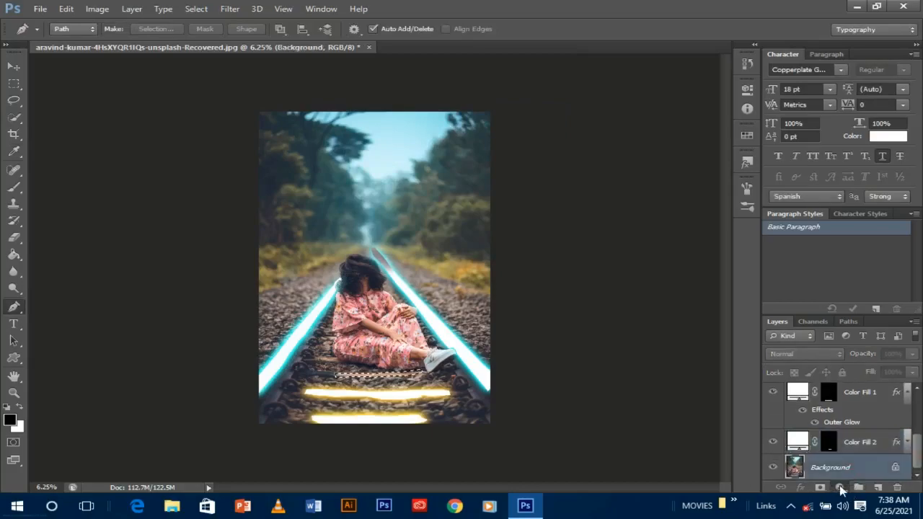
pyautogui.click(839, 487)
pyautogui.click(793, 206)
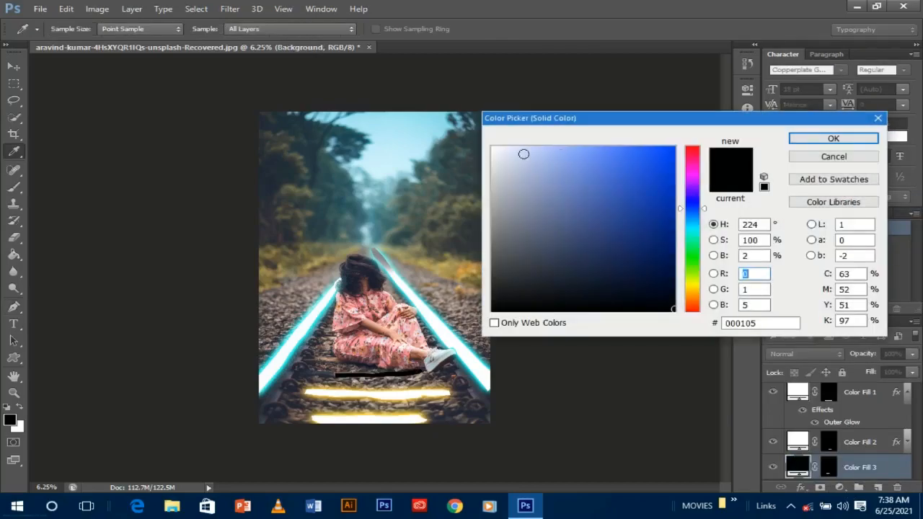
pyautogui.click(486, 134)
pyautogui.click(491, 147)
pyautogui.click(833, 138)
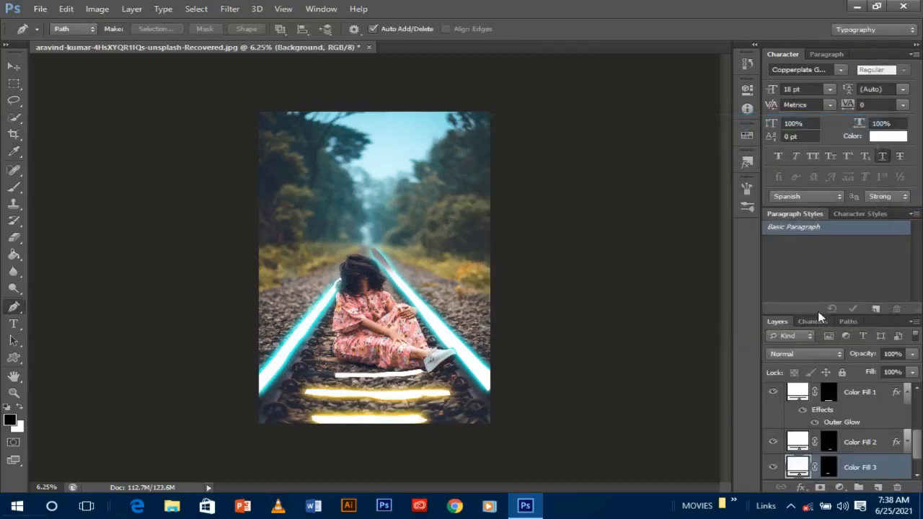
# Add an Outer Glow to the third sleeper's Color Fill 3 layer, with size 250 px, spread 16% and opacity 100%.
pyautogui.rightClick(866, 471)
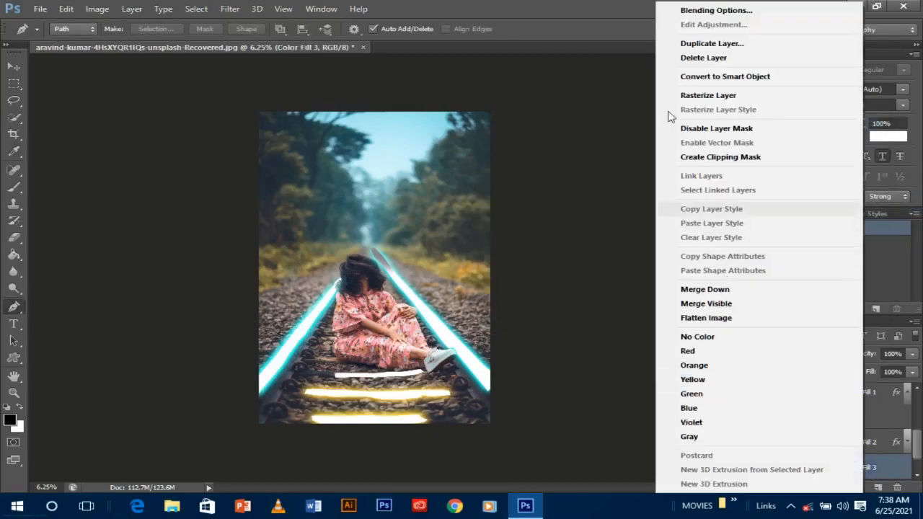
pyautogui.click(713, 10)
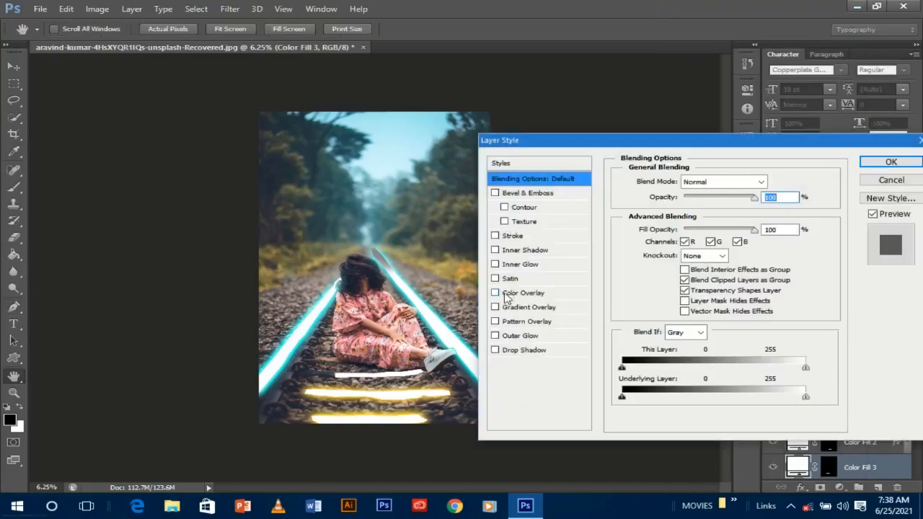
pyautogui.click(519, 336)
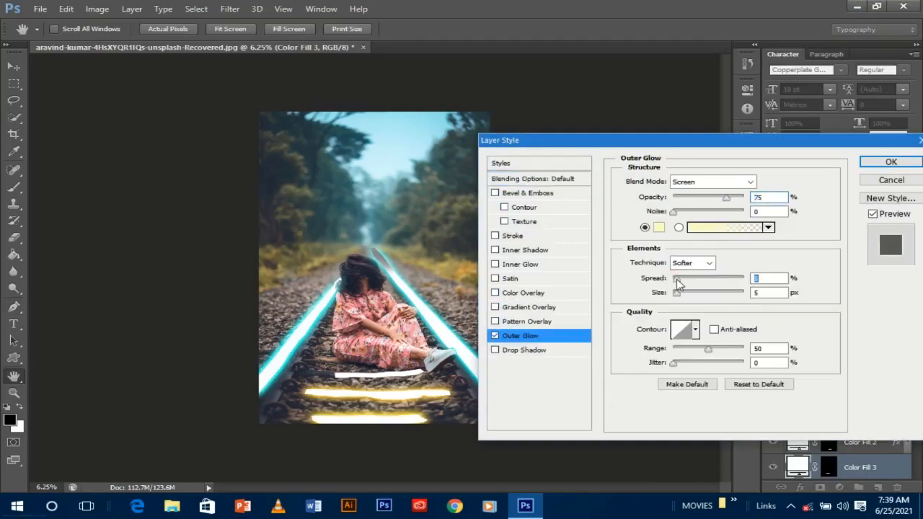
pyautogui.moveTo(675, 292); pyautogui.dragTo(747, 290)
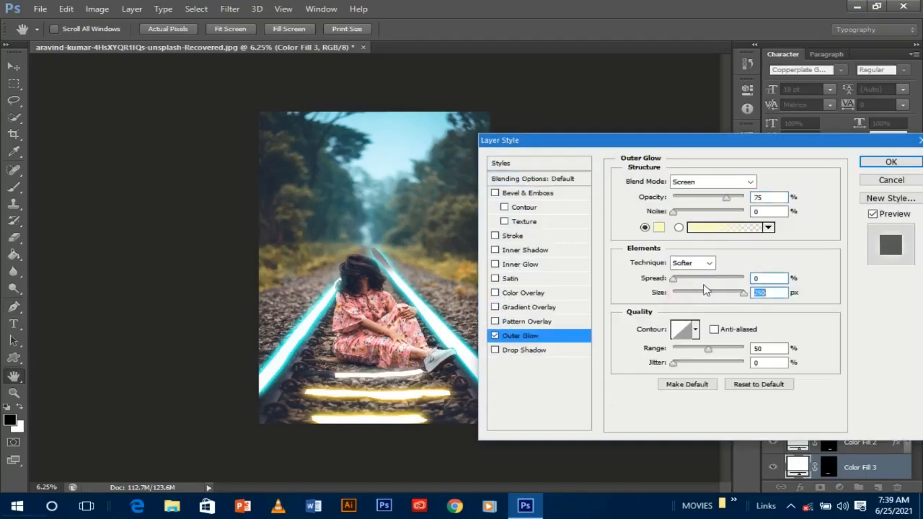
pyautogui.moveTo(678, 282); pyautogui.dragTo(687, 284)
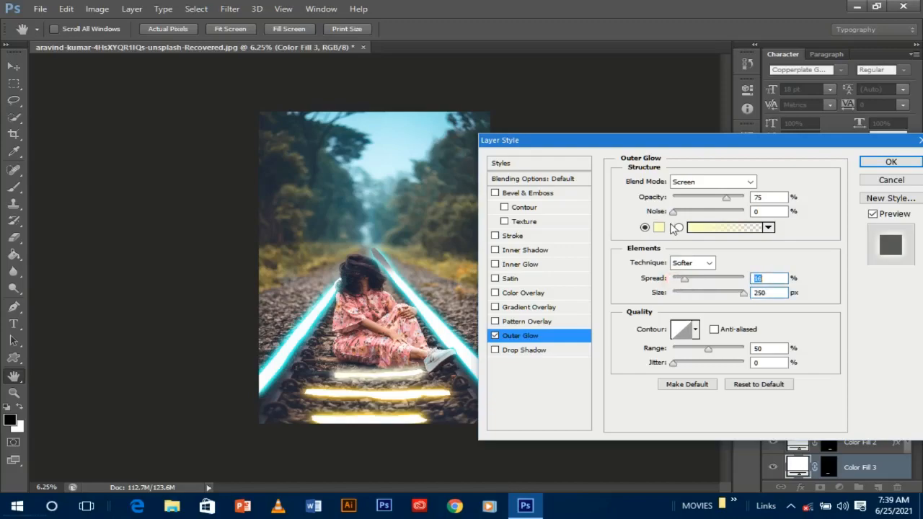
pyautogui.moveTo(727, 197); pyautogui.dragTo(744, 198)
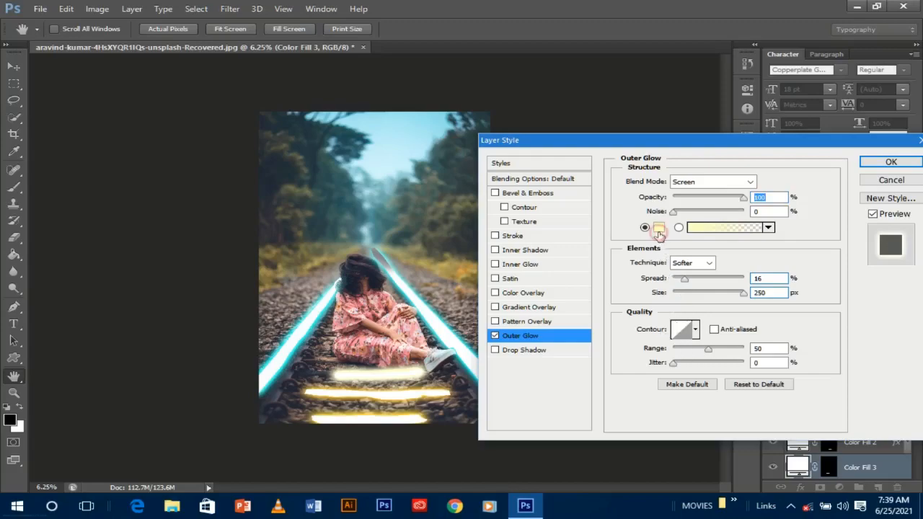
# Change the third sleeper's Outer Glow color to golden yellow, ffcf0f.
pyautogui.click(659, 227)
pyautogui.click(658, 232)
pyautogui.click(692, 290)
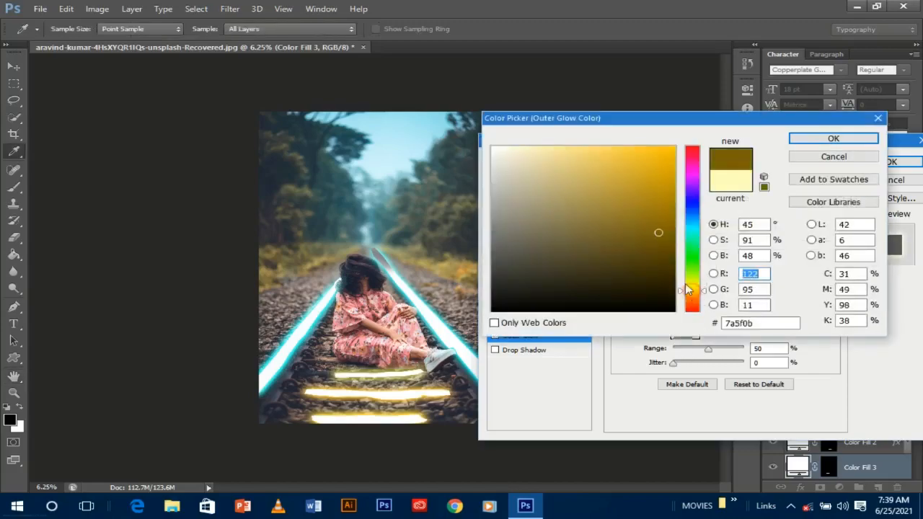
pyautogui.click(664, 146)
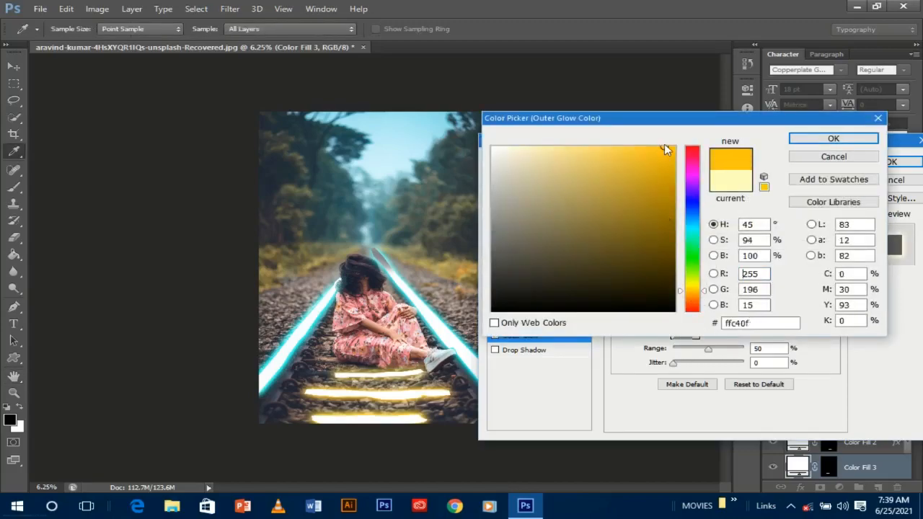
pyautogui.click(696, 289)
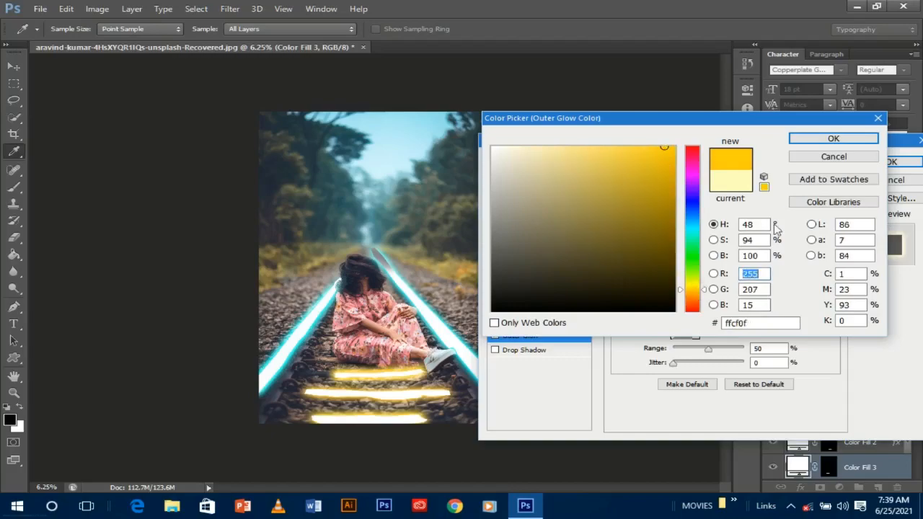
pyautogui.click(833, 139)
# Reduce the third sleeper's glow spread to 5%, make these Outer Glow settings the default, and apply the layer style.
pyautogui.moveTo(685, 280)
pyautogui.mouseDown()
pyautogui.moveTo(653, 296)
pyautogui.moveTo(679, 285)
pyautogui.mouseUp()
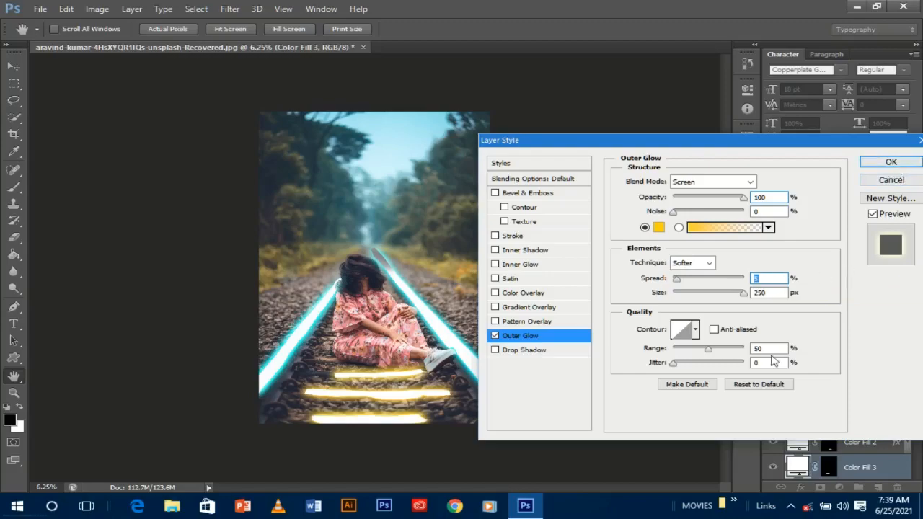
pyautogui.click(683, 385)
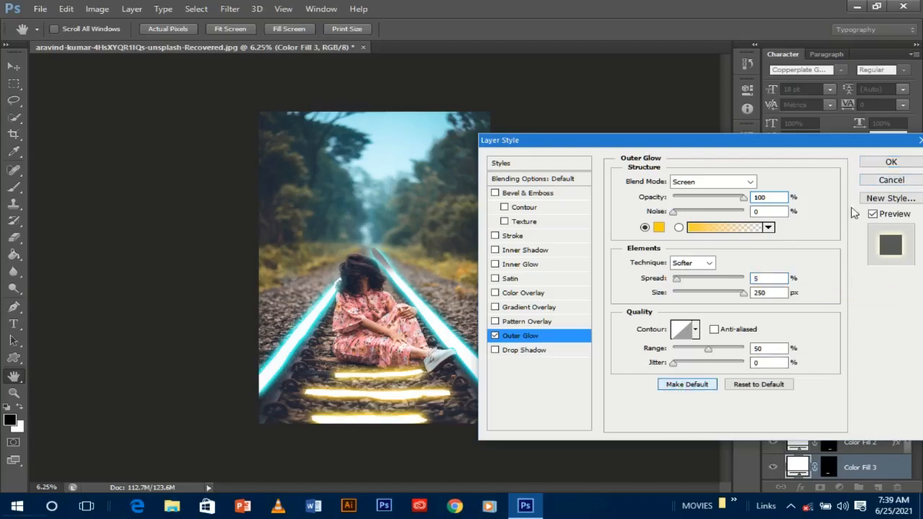
pyautogui.click(885, 162)
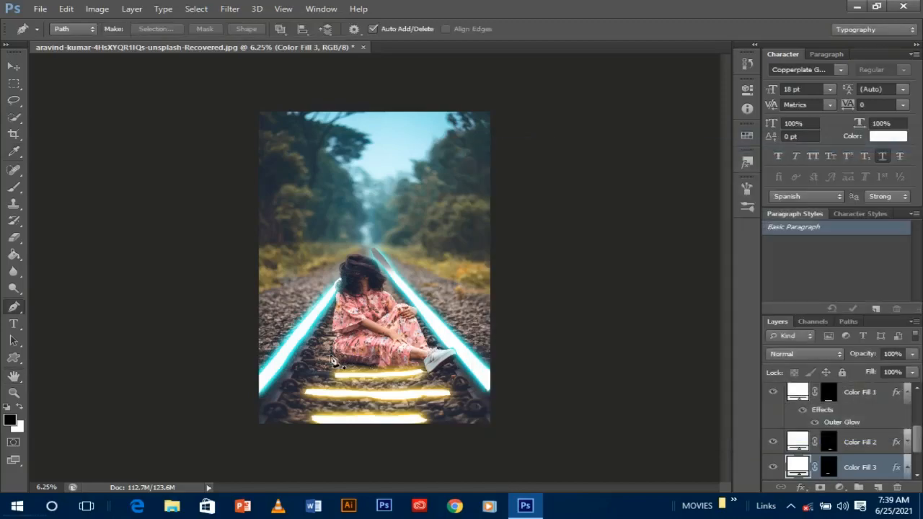
# Outline the exposed sleeper piece beside the woman's dress with the Pen tool and make it a new anti-aliased selection with 0 feather.
pyautogui.hotkey('ctrl', '+')
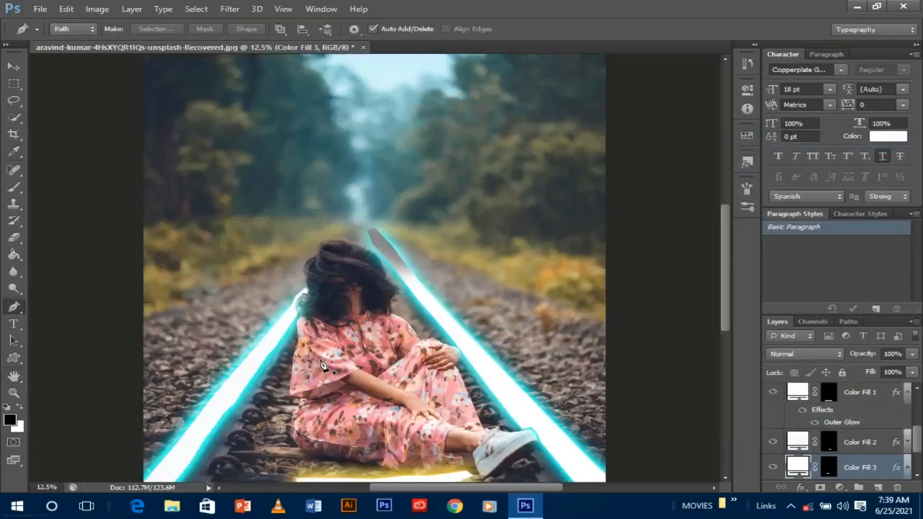
pyautogui.moveTo(725, 310); pyautogui.dragTo(726, 364)
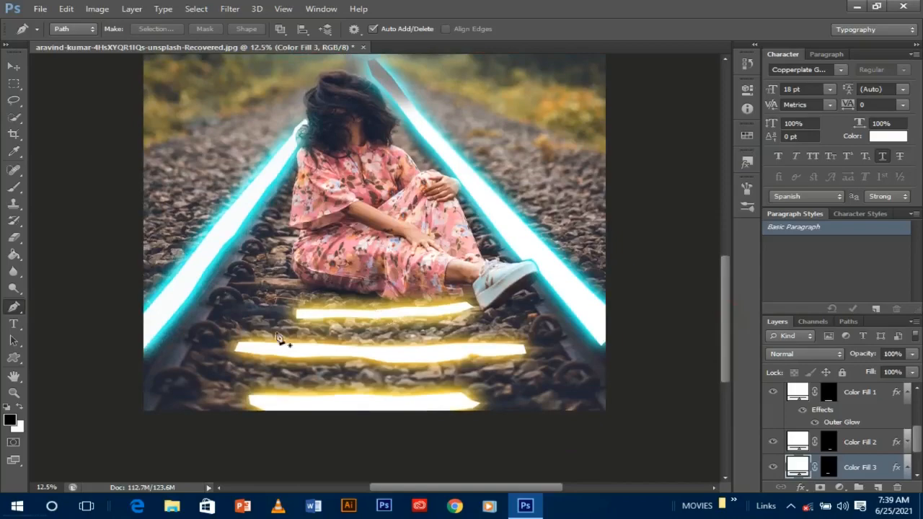
pyautogui.click(309, 292)
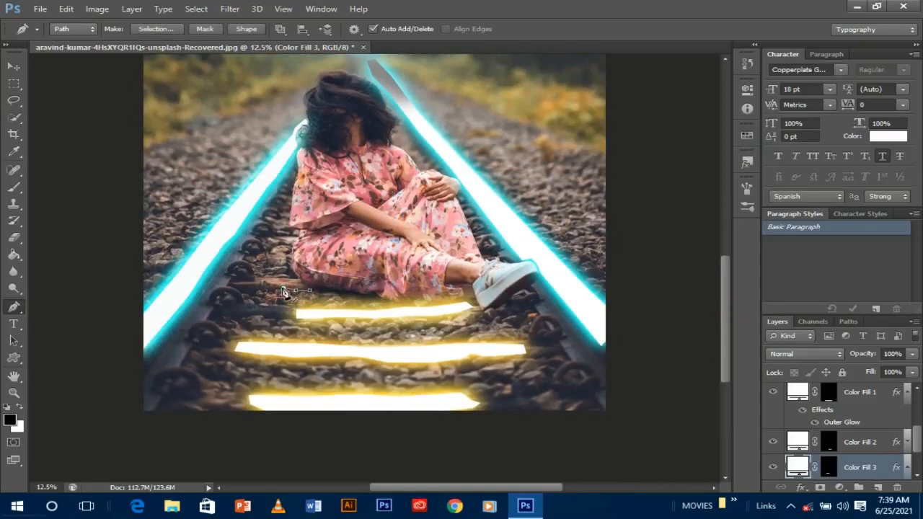
pyautogui.click(279, 291)
pyautogui.click(252, 288)
pyautogui.click(233, 286)
pyautogui.rightClick(293, 285)
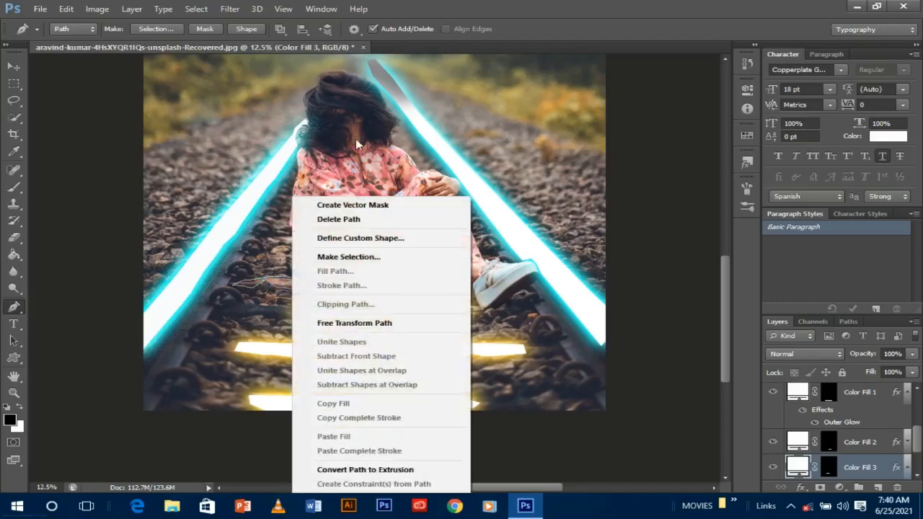
pyautogui.click(350, 256)
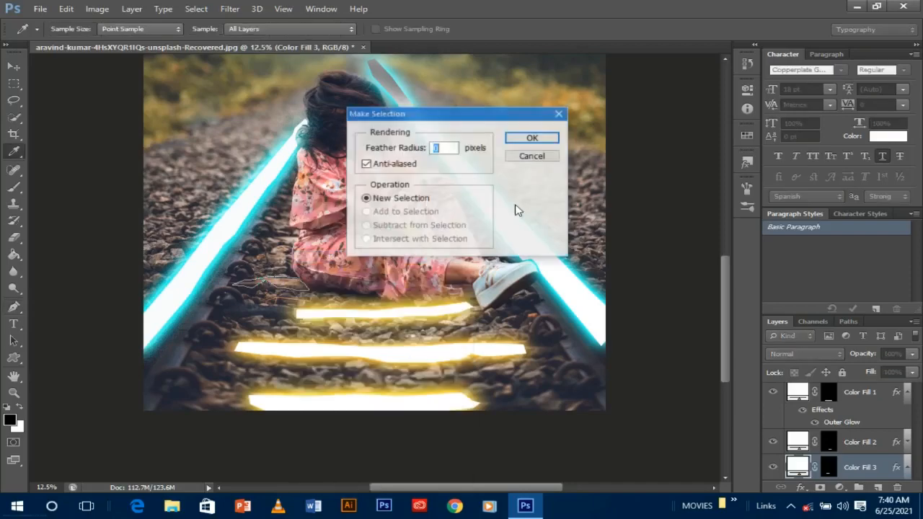
pyautogui.click(547, 144)
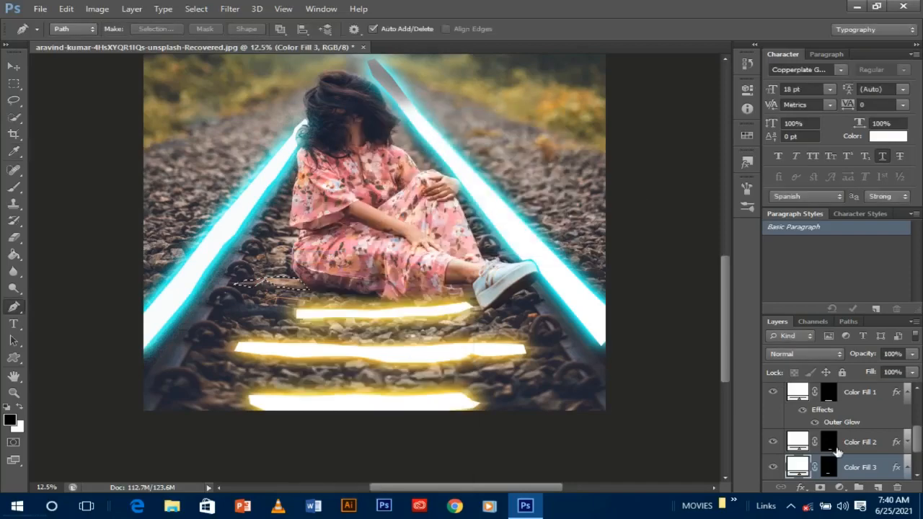
# Fill the selected sleeper piece beside the dress with a white (ffffff) Solid Color fill layer directly above the Background.
pyautogui.scroll(-2, 915, 451)
pyautogui.click(851, 469)
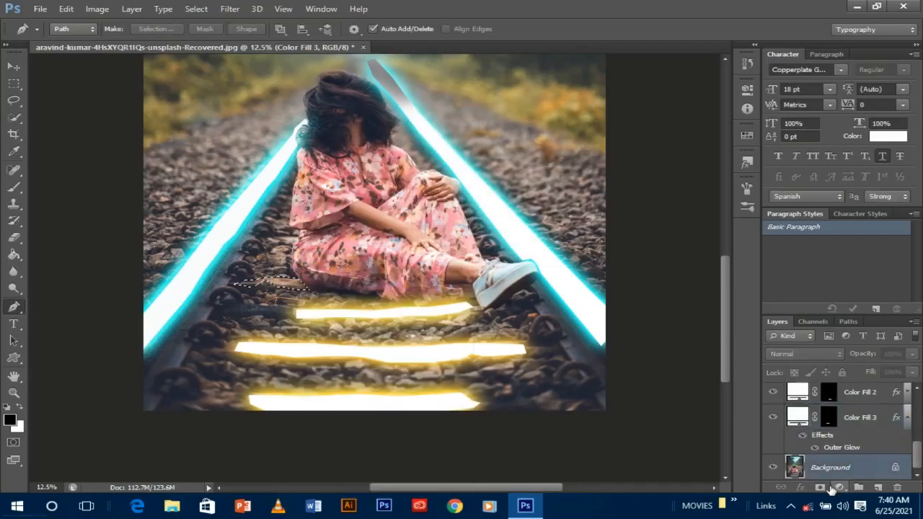
pyautogui.click(838, 488)
pyautogui.click(774, 210)
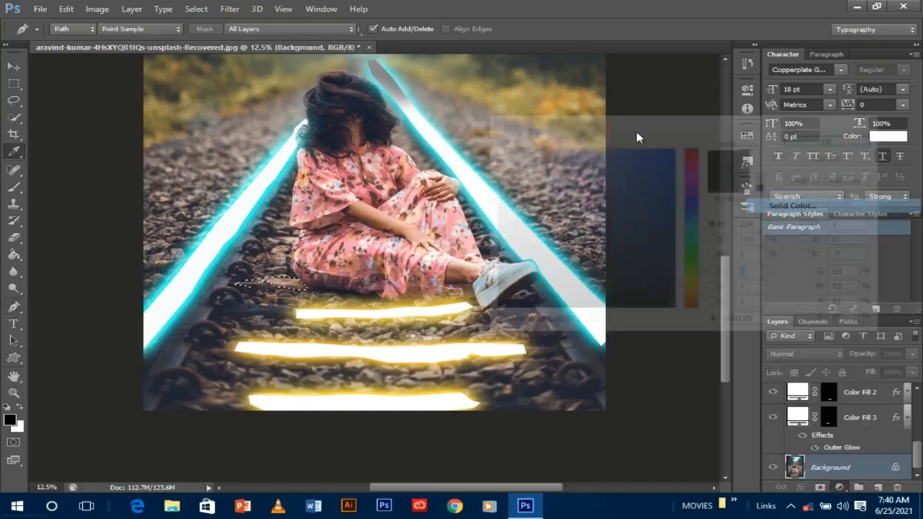
pyautogui.moveTo(516, 154); pyautogui.dragTo(491, 146)
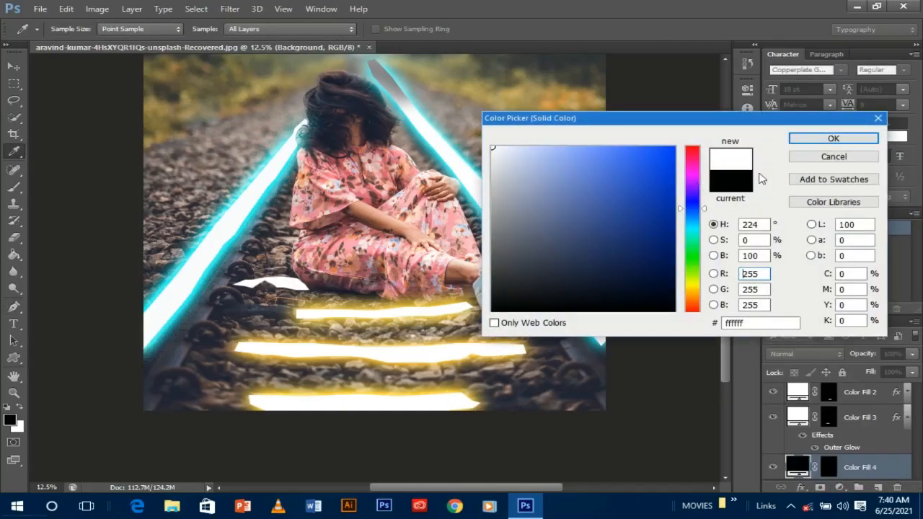
pyautogui.click(833, 140)
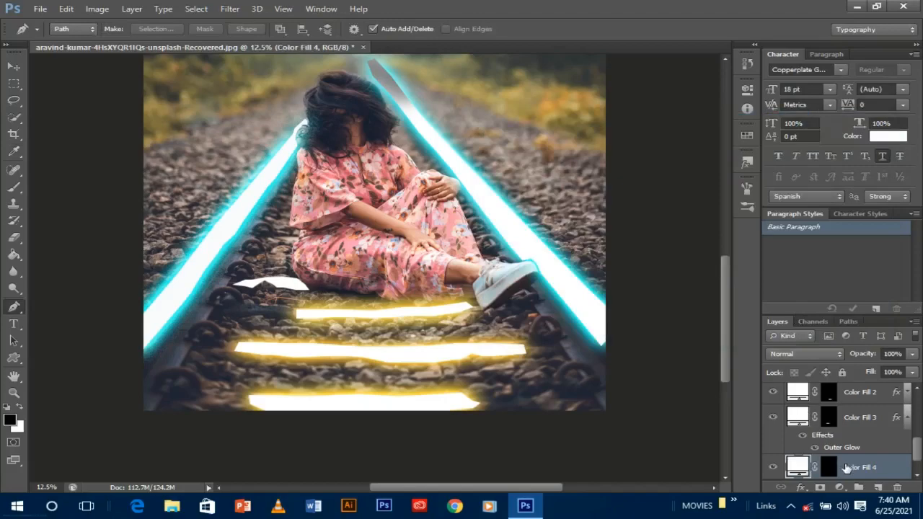
# Apply an Outer Glow with the saved default settings to the Color Fill 4 layer of the small sleeper piece.
pyautogui.rightClick(847, 469)
pyautogui.click(692, 10)
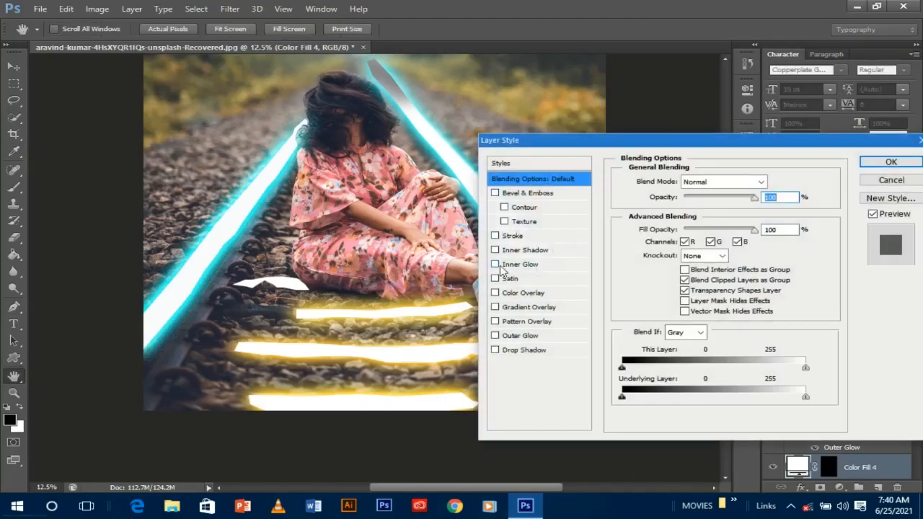
pyautogui.click(494, 336)
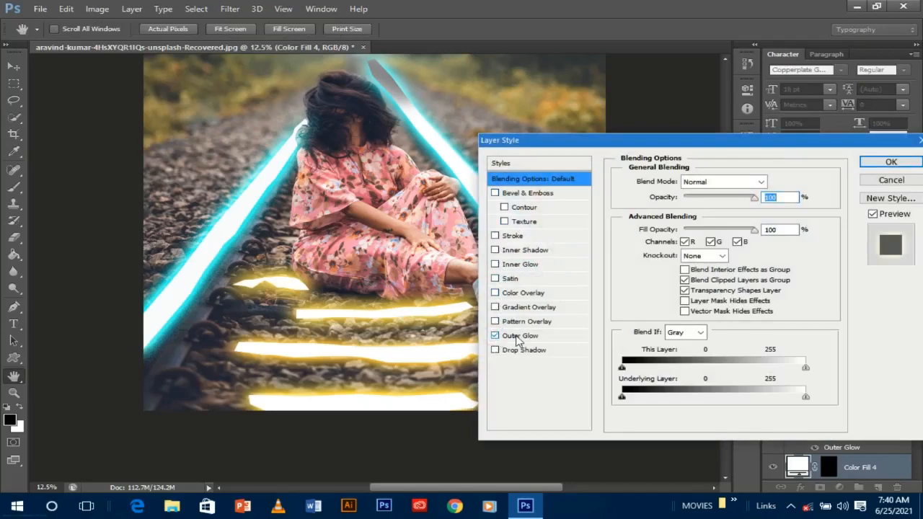
pyautogui.click(875, 165)
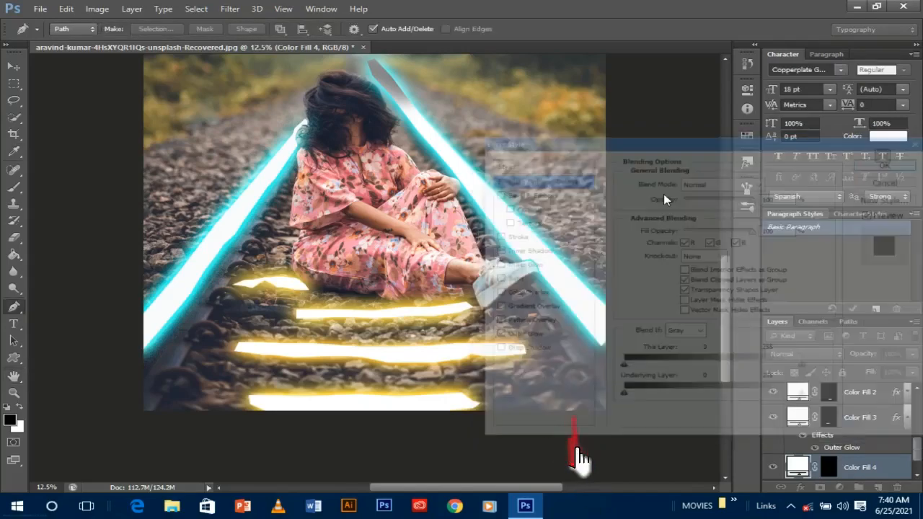
# Brighten the far end of the right rail by raising the white output level of the Levels 1 adjustment.
pyautogui.hotkey('ctrl', '-')
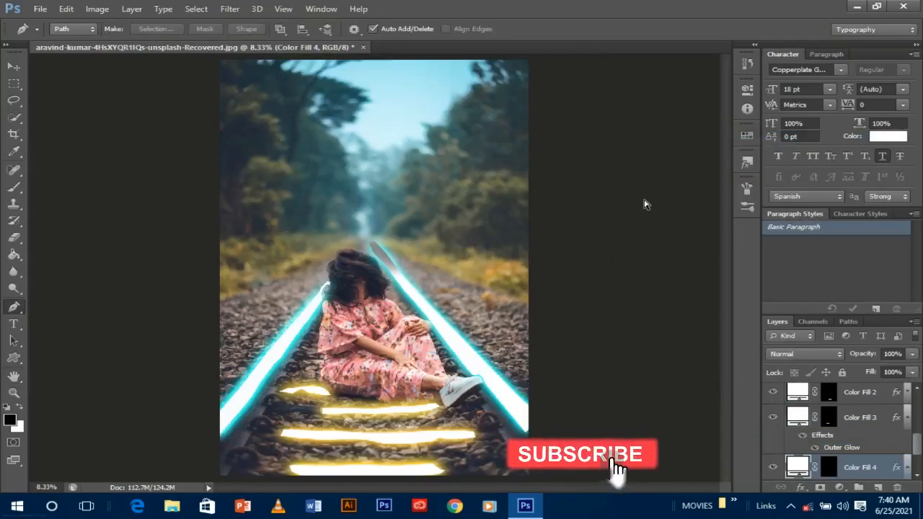
pyautogui.hotkey('ctrl', '+')
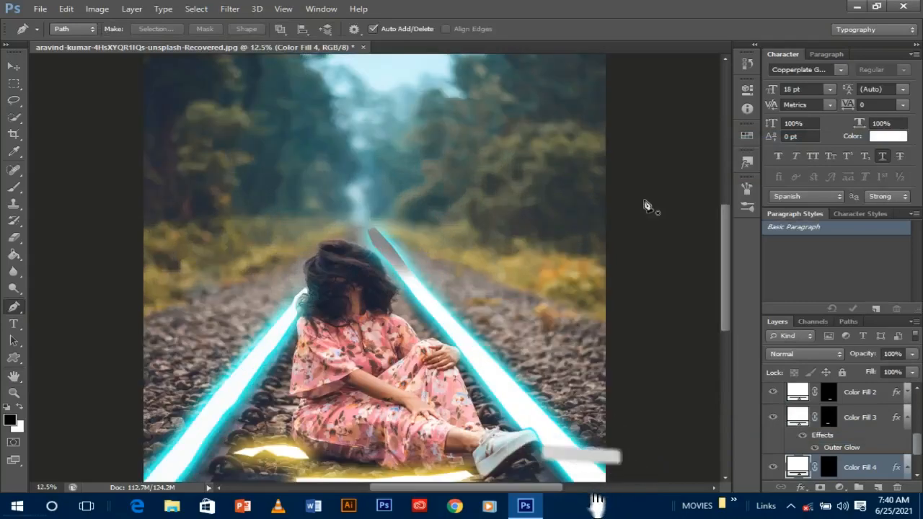
pyautogui.hotkey('ctrl', '-')
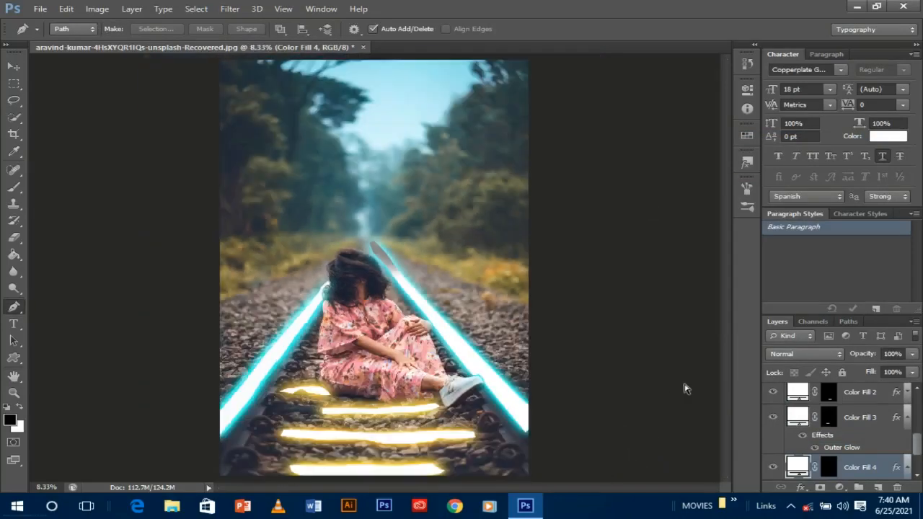
pyautogui.hotkey('ctrl', '-')
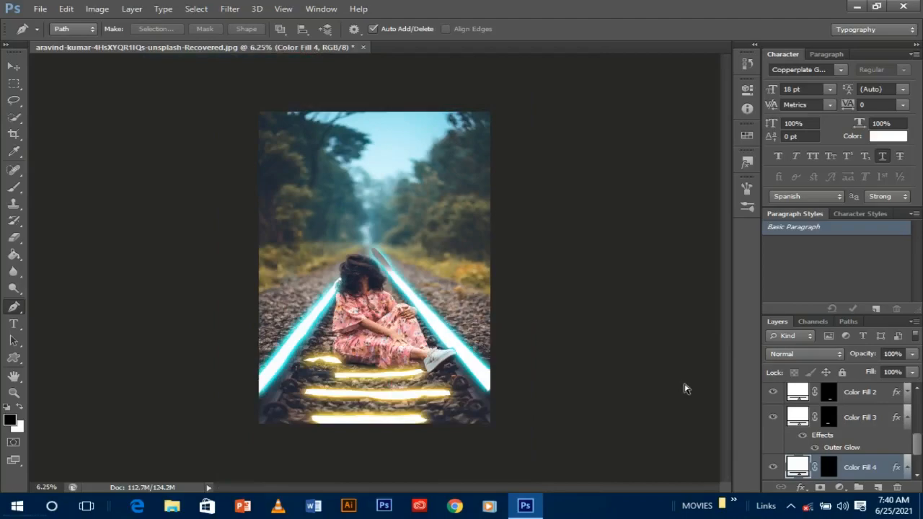
pyautogui.hotkey('ctrl', '+')
pyautogui.hotkey('ctrl', '+')
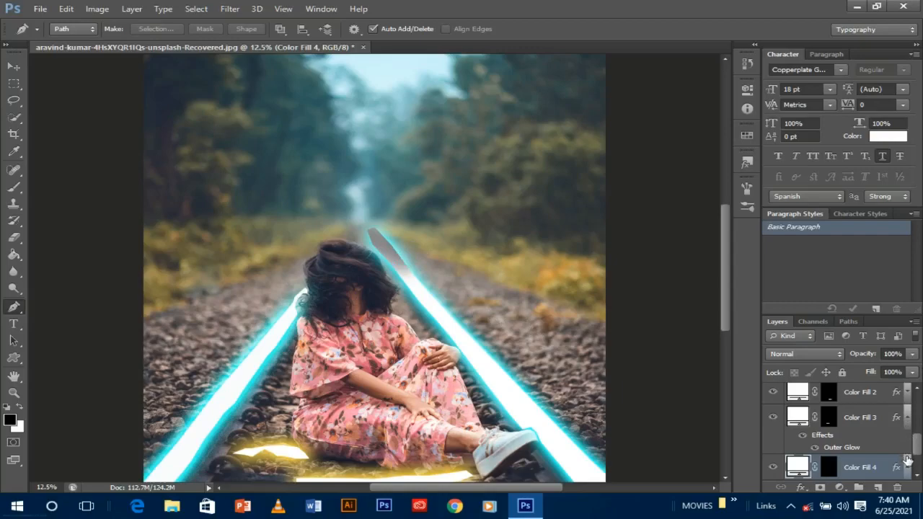
pyautogui.moveTo(919, 452); pyautogui.dragTo(918, 414)
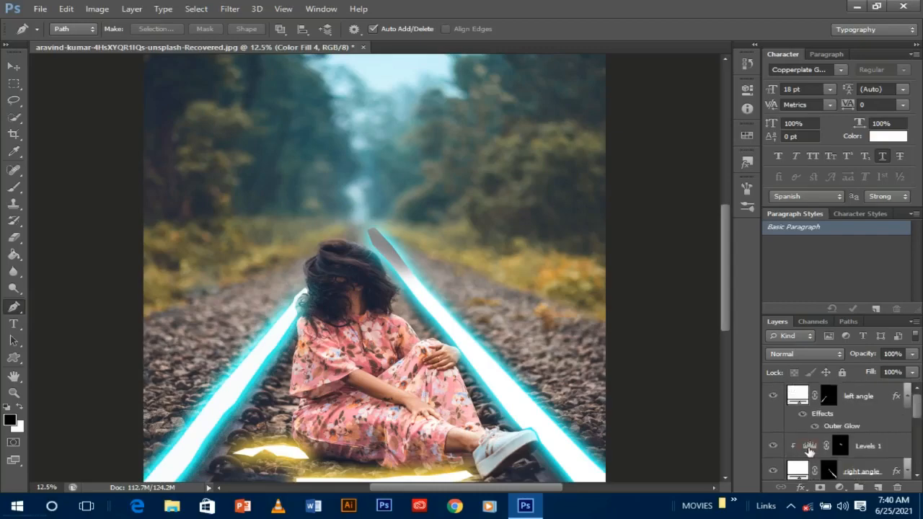
pyautogui.doubleClick(809, 445)
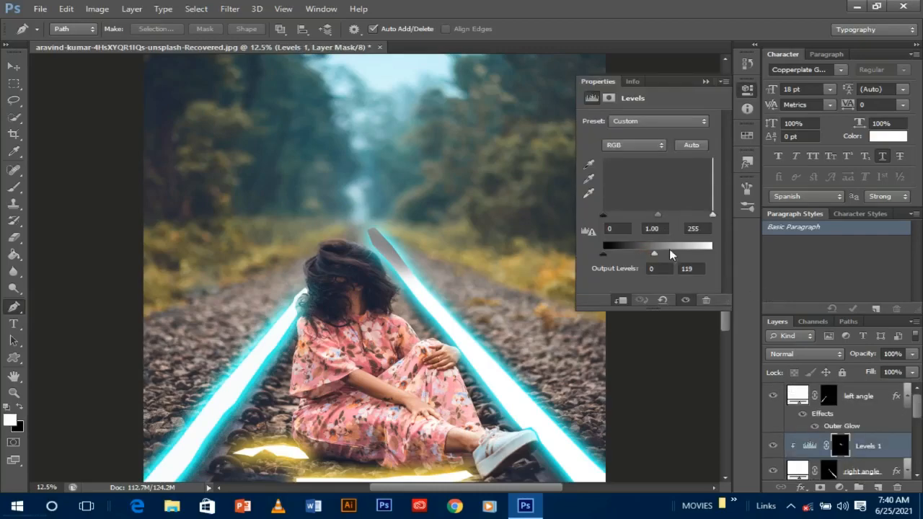
pyautogui.moveTo(669, 249)
pyautogui.mouseDown()
pyautogui.moveTo(613, 251)
pyautogui.moveTo(696, 252)
pyautogui.moveTo(677, 253)
pyautogui.mouseUp()
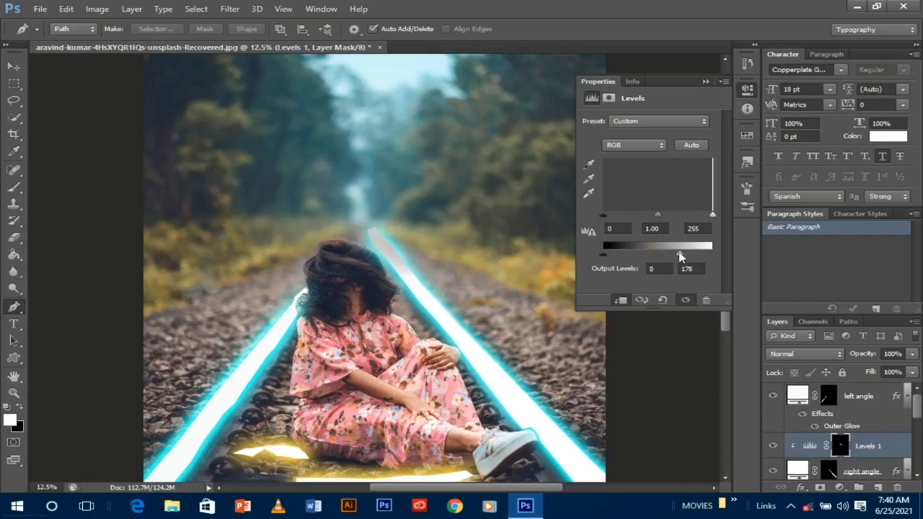
pyautogui.moveTo(681, 257)
pyautogui.mouseDown()
pyautogui.moveTo(699, 257)
pyautogui.moveTo(685, 256)
pyautogui.mouseUp()
pyautogui.click(706, 82)
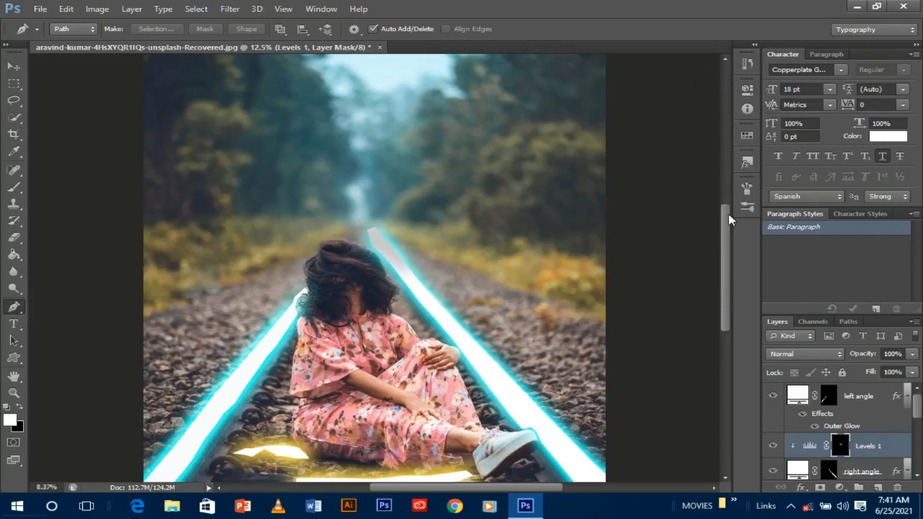
# Examine the glowing rails and sleepers up close and in the full image, with the Move tool active and no layer selected.
pyautogui.hotkey('ctrl', '-')
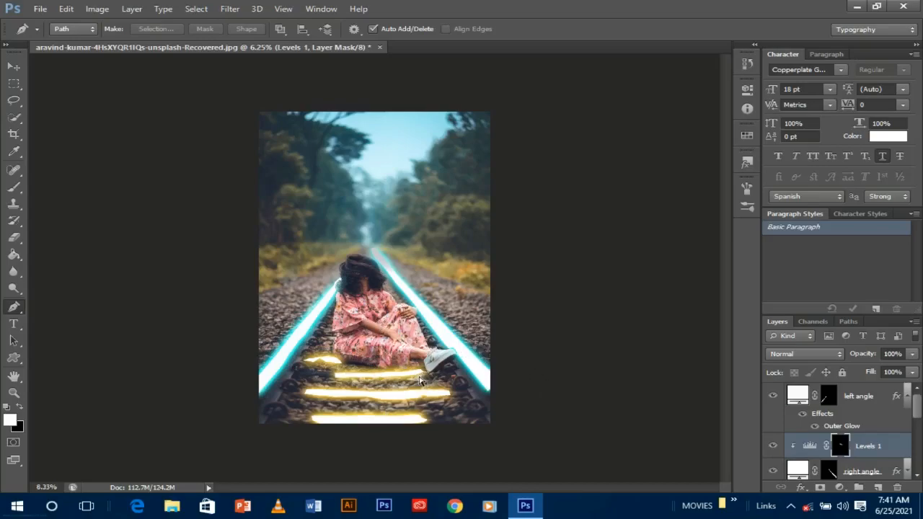
pyautogui.hotkey('ctrl', '+')
pyautogui.hotkey('ctrl', '+')
pyautogui.hotkey('ctrl', '+')
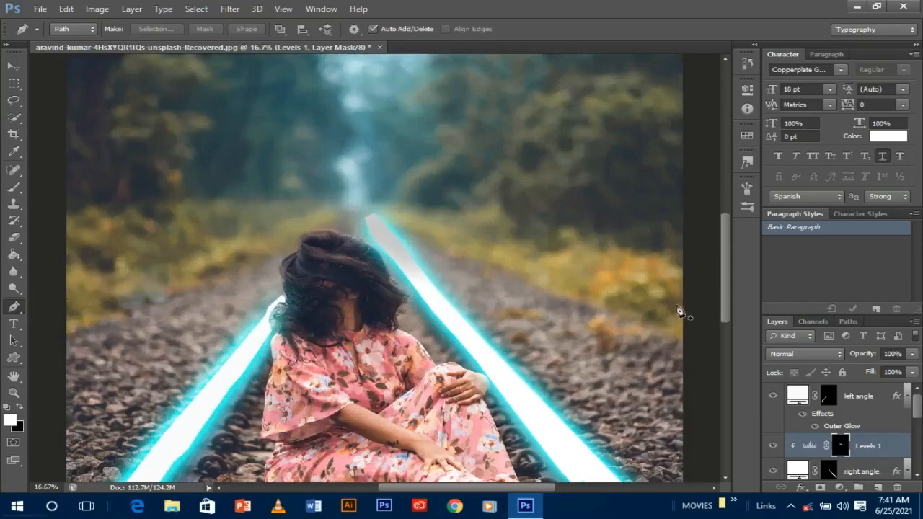
pyautogui.moveTo(727, 300); pyautogui.dragTo(731, 337)
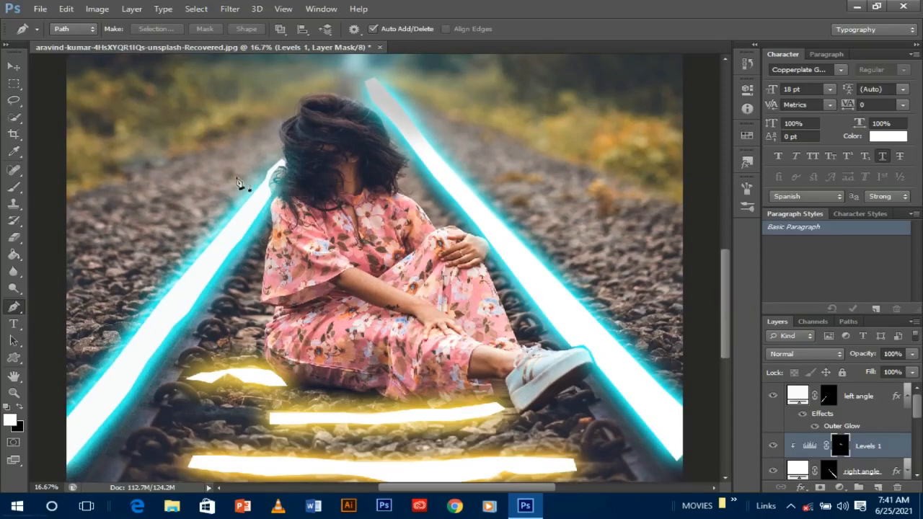
pyautogui.click(13, 65)
pyautogui.click(599, 136)
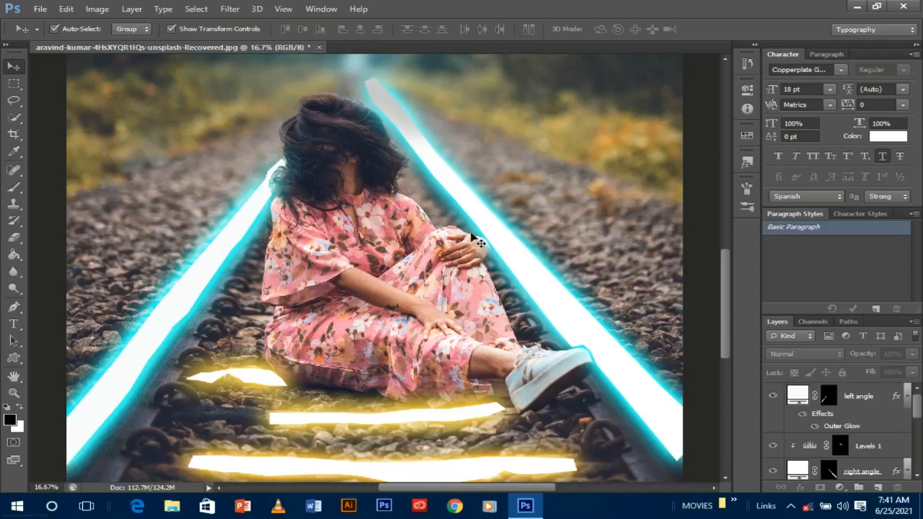
pyautogui.hotkey('ctrl', '-')
pyautogui.hotkey('ctrl', '-')
pyautogui.hotkey('ctrl', '-')
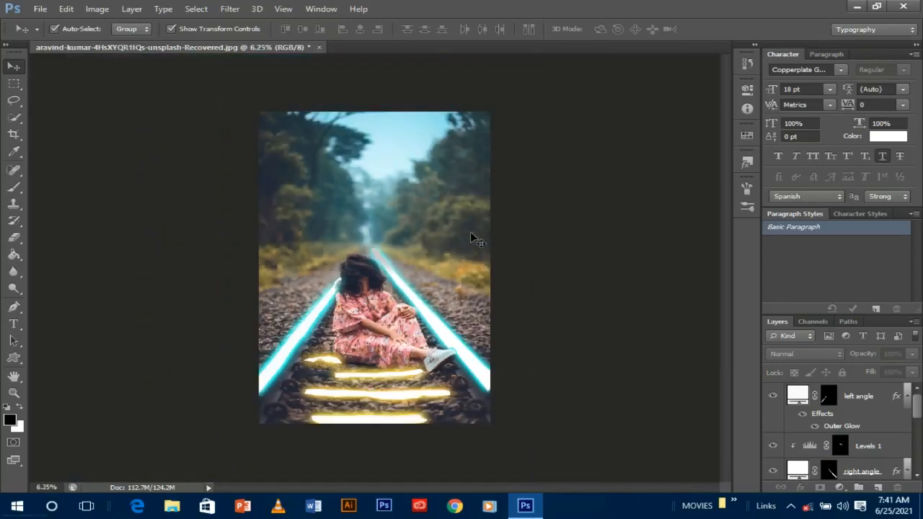